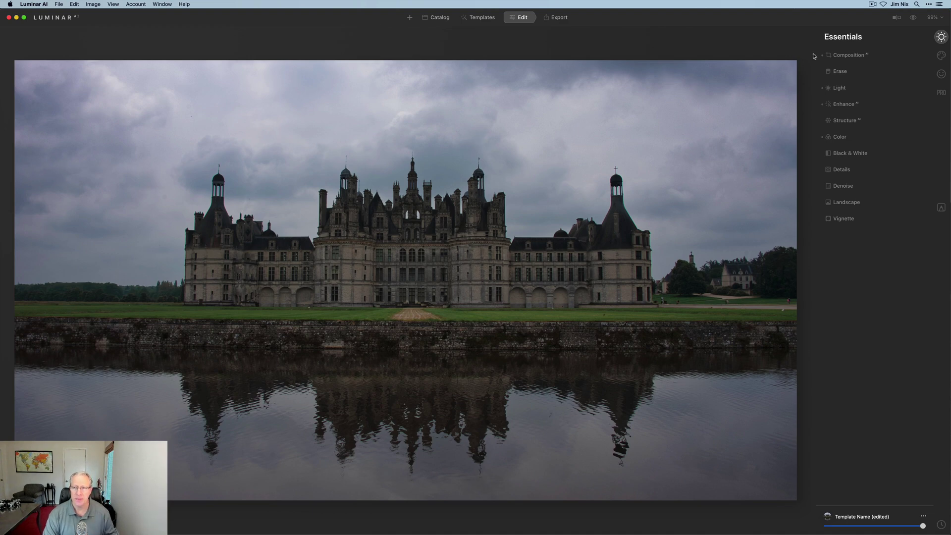
Step: Review the Light, Enhance and Color (HSL) adjustments already applied in Essentials
{"action": "left_click", "coordinate": [863, 90]}
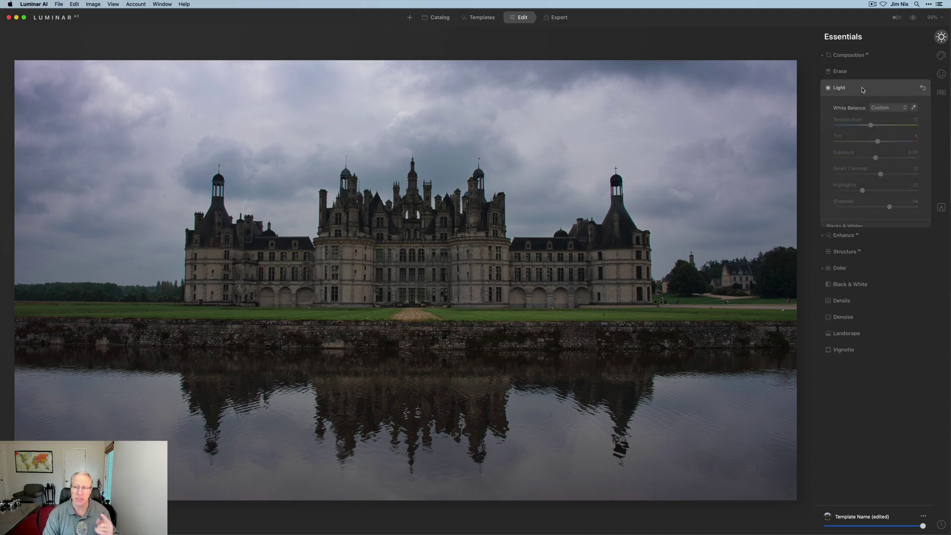
{"action": "left_click", "coordinate": [863, 89]}
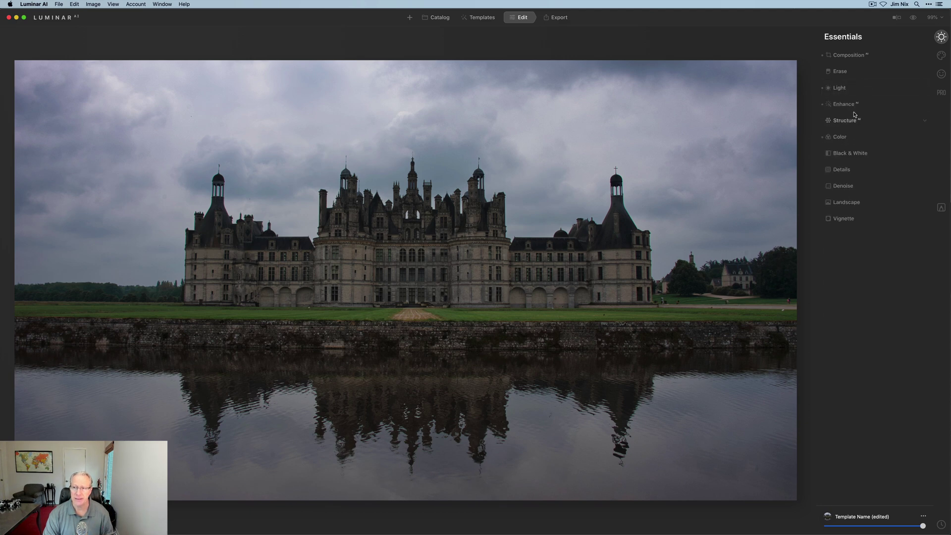
{"action": "left_click", "coordinate": [855, 108]}
{"action": "left_click", "coordinate": [855, 107]}
{"action": "left_click", "coordinate": [851, 140]}
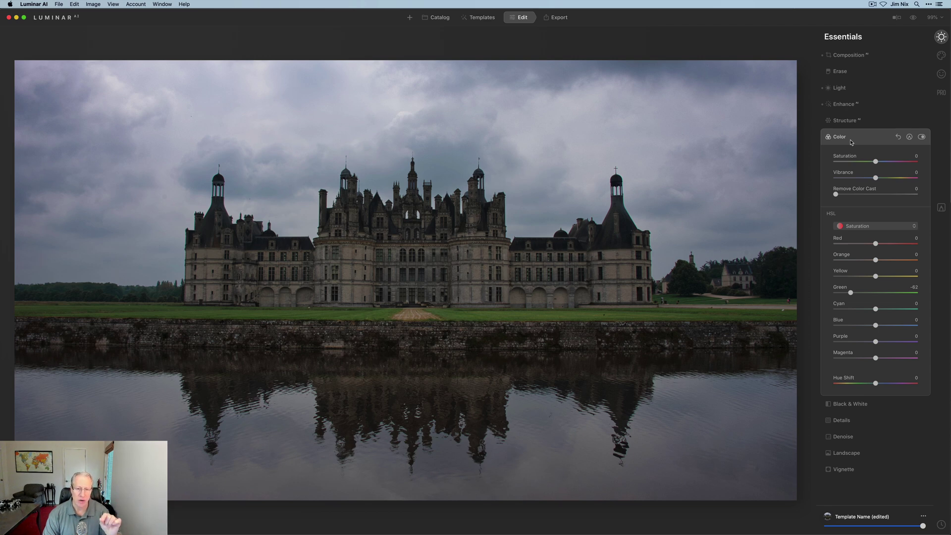
{"action": "left_click", "coordinate": [851, 141]}
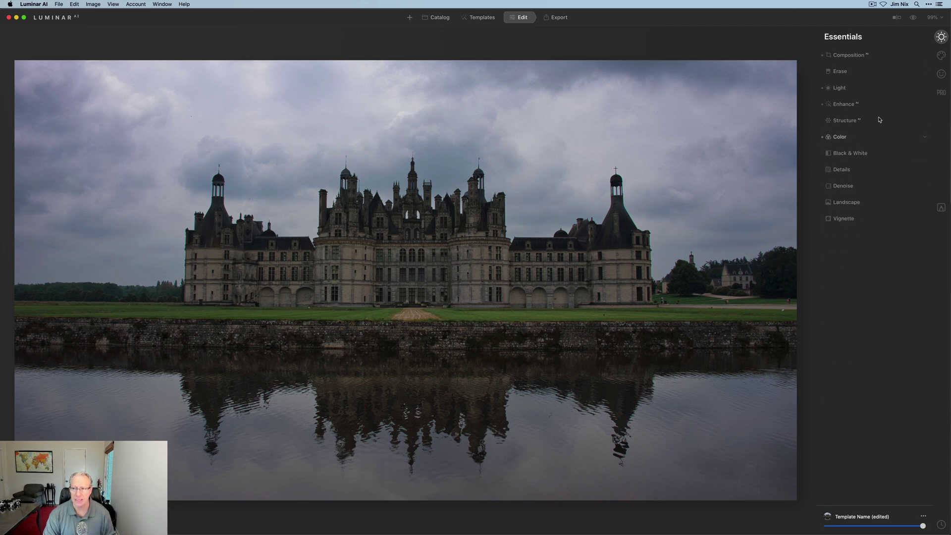
Step: Preview the unedited original, then sweep the before/after split divider across the château photo
{"action": "left_click", "coordinate": [912, 19]}
{"action": "left_click", "coordinate": [899, 21]}
{"action": "left_click_drag", "start_coordinate": [403, 218], "coordinate": [451, 240]}
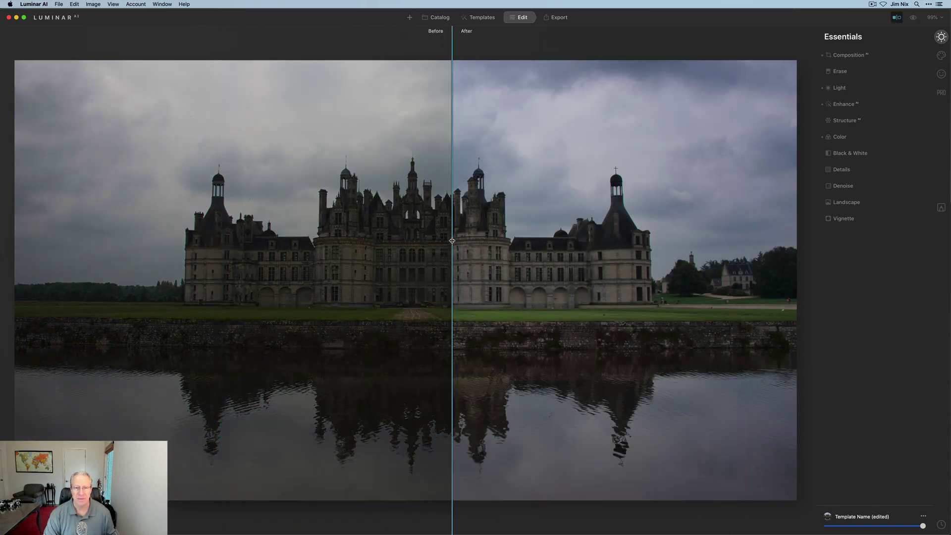
Step: Close the before/after comparison and bring up the Local Masking panel
{"action": "left_click", "coordinate": [897, 20]}
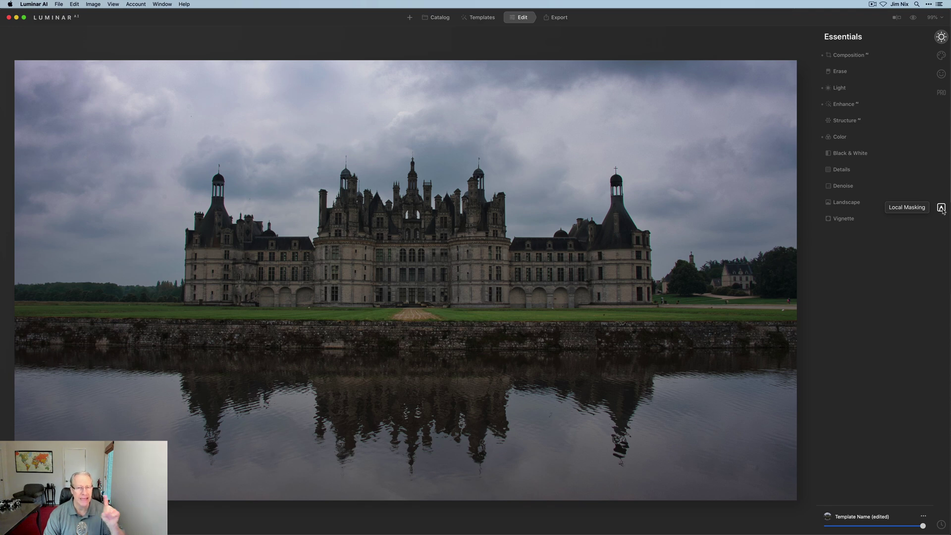
{"action": "left_click", "coordinate": [941, 208]}
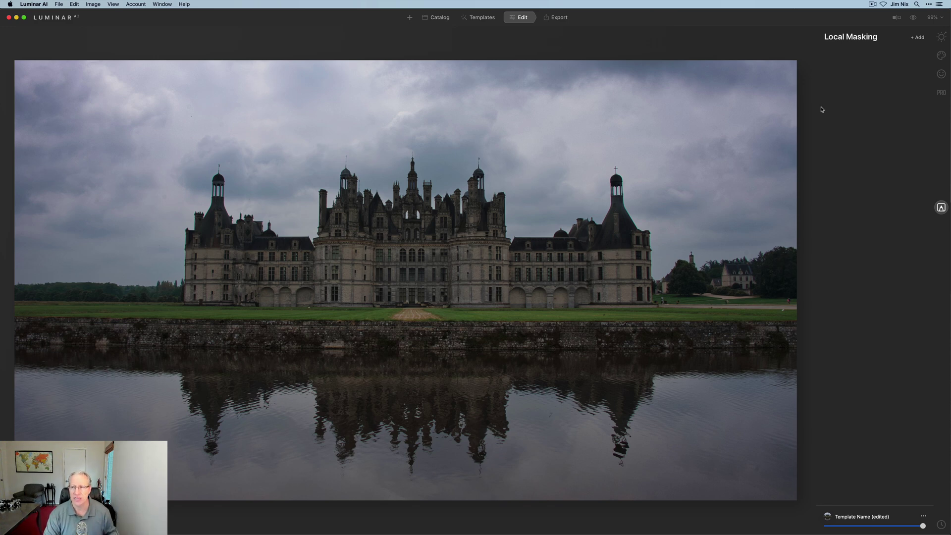
Step: Add a Basic masking layer with Shadows raised to 50, then list its mask shapes
{"action": "left_click", "coordinate": [921, 38]}
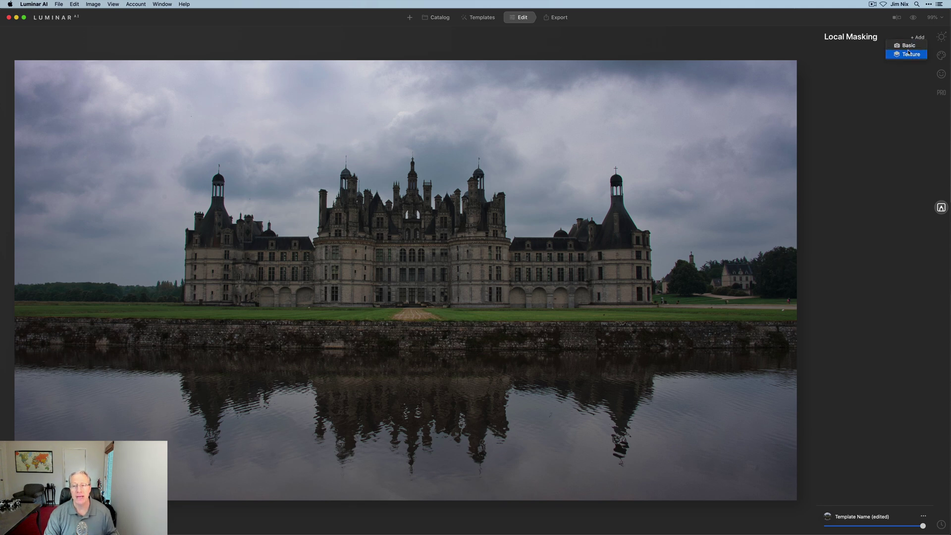
{"action": "left_click", "coordinate": [909, 46]}
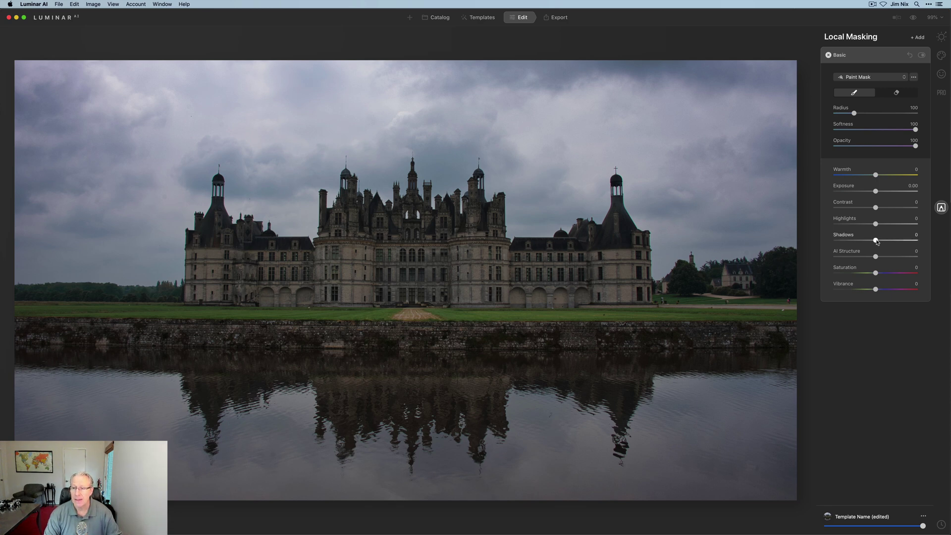
{"action": "left_click_drag", "start_coordinate": [877, 241], "coordinate": [898, 244]}
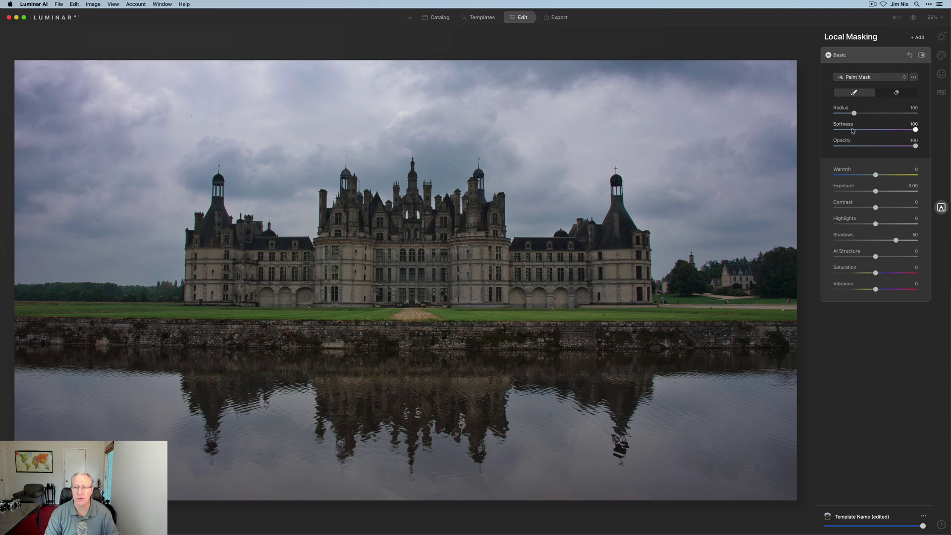
{"action": "left_click", "coordinate": [872, 78]}
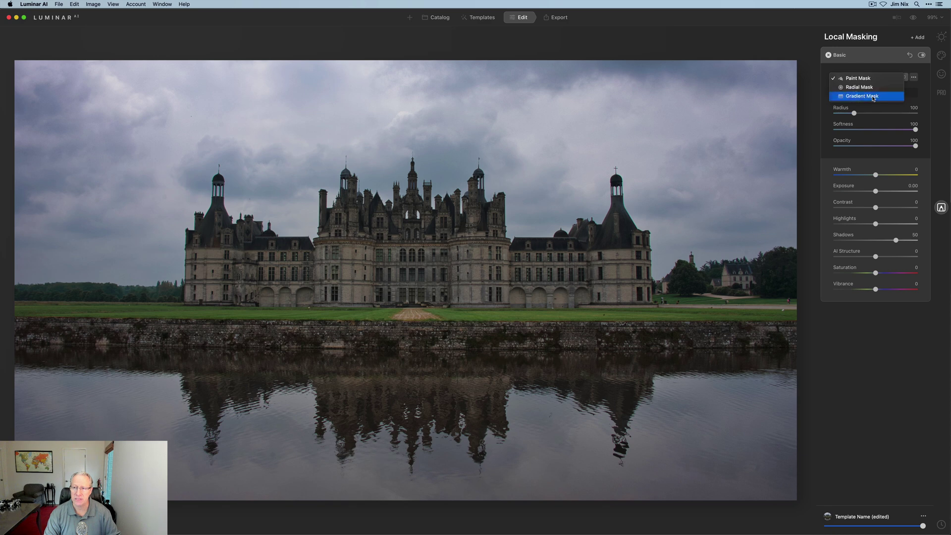
Step: Switch the Basic layer to a gradient mask over the water, then reset it and set Shadows to 69
{"action": "left_click", "coordinate": [873, 97]}
{"action": "left_click_drag", "start_coordinate": [411, 375], "coordinate": [407, 309]}
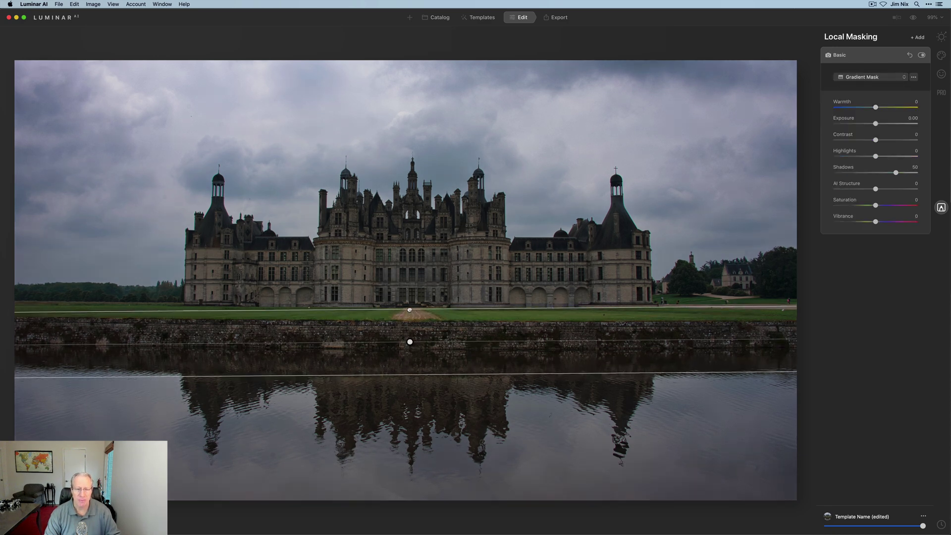
{"action": "left_click", "coordinate": [452, 374]}
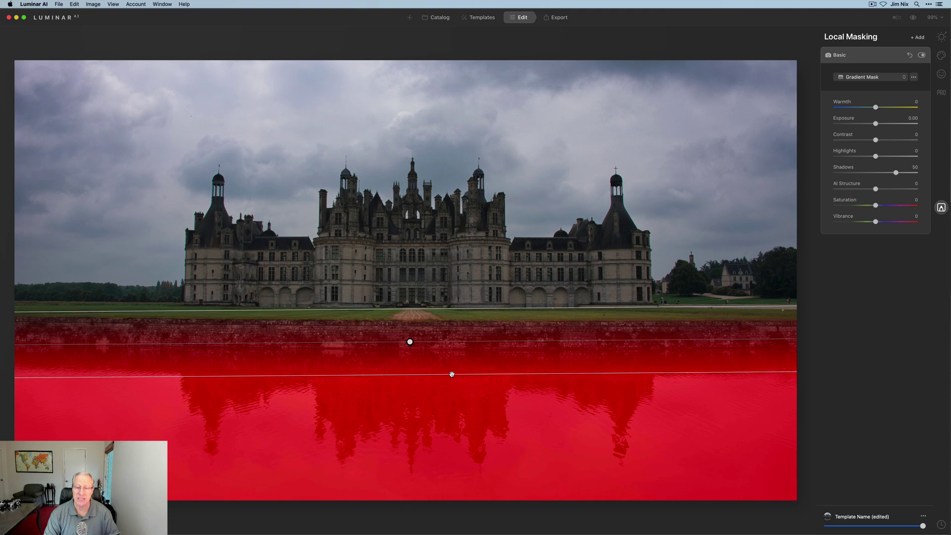
{"action": "left_click_drag", "start_coordinate": [409, 341], "coordinate": [415, 380]}
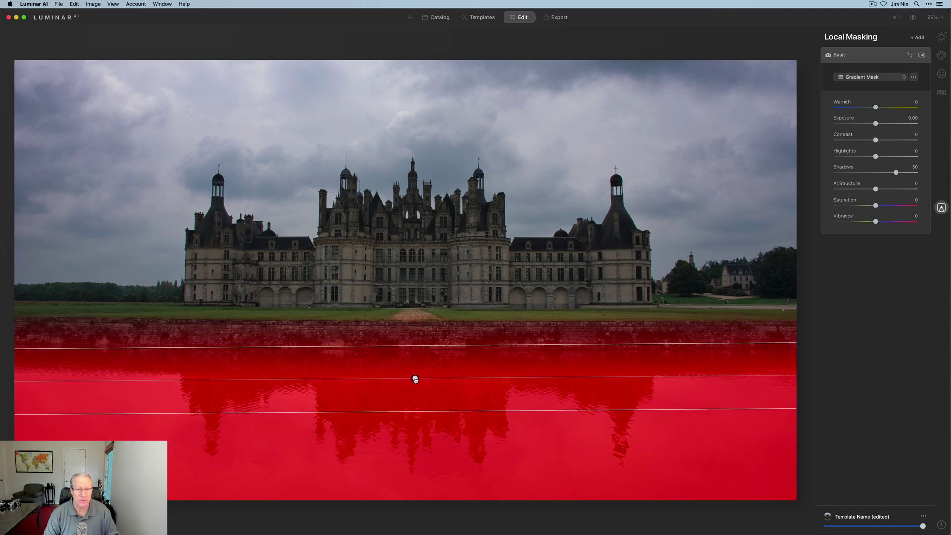
{"action": "mouse_move", "coordinate": [416, 345]}
{"action": "left_mouse_down"}
{"action": "mouse_move", "coordinate": [425, 266]}
{"action": "mouse_move", "coordinate": [427, 346]}
{"action": "left_mouse_up"}
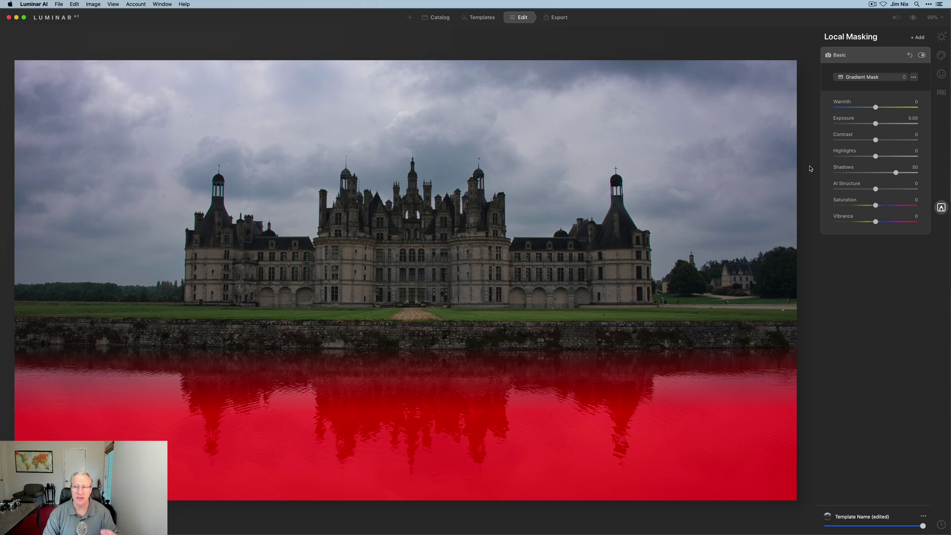
{"action": "left_click", "coordinate": [910, 56]}
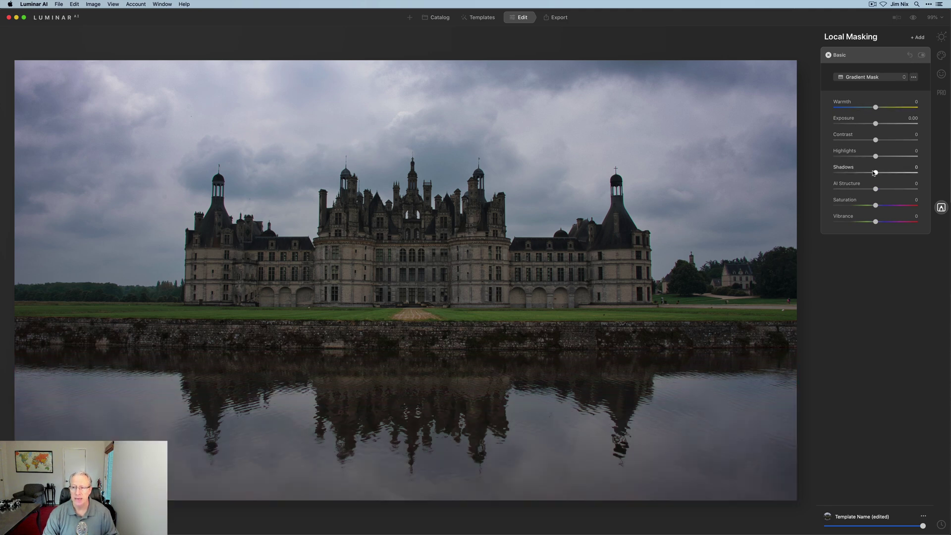
{"action": "left_click_drag", "start_coordinate": [876, 173], "coordinate": [903, 173]}
Step: Change to an inverted radial mask around the castle, then reset and set Shadows to 50
{"action": "left_click", "coordinate": [868, 78]}
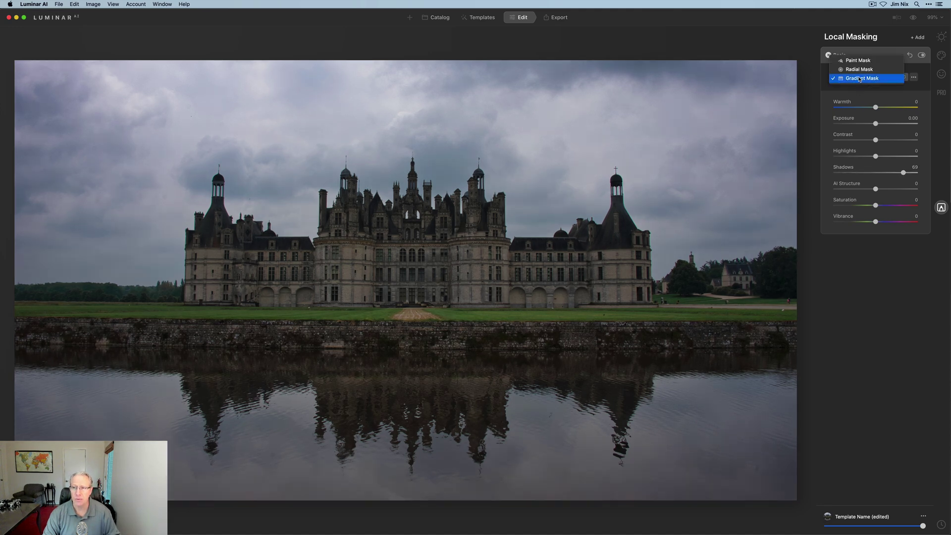
{"action": "left_click", "coordinate": [860, 70]}
{"action": "left_click_drag", "start_coordinate": [428, 291], "coordinate": [576, 437]}
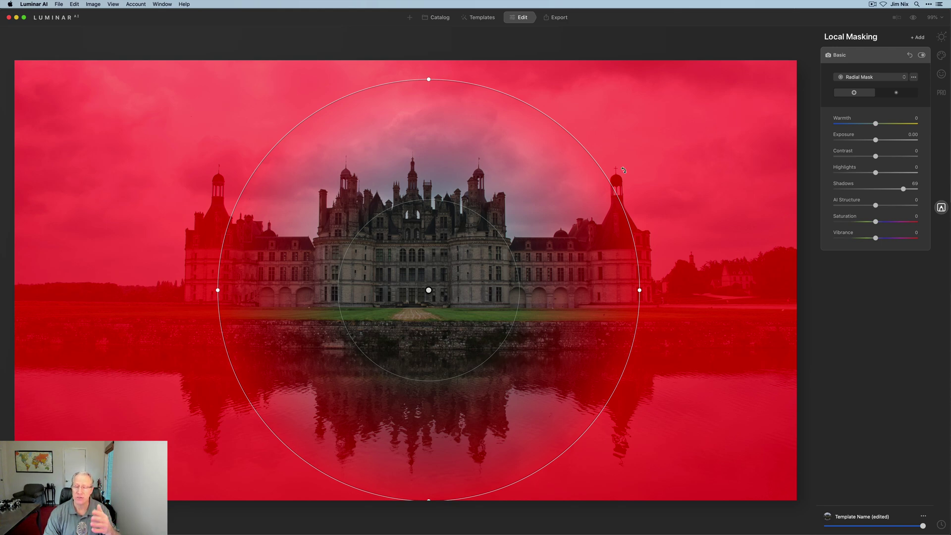
{"action": "left_click", "coordinate": [899, 93]}
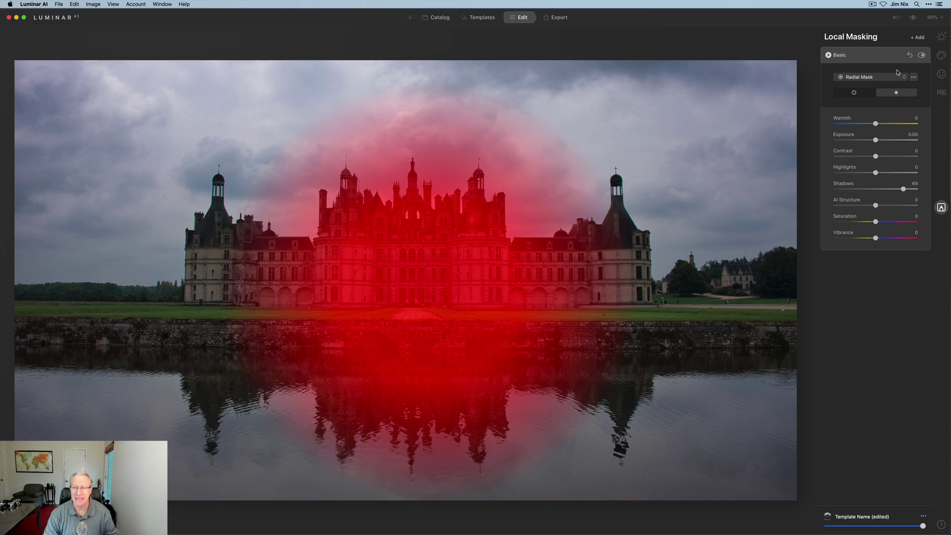
{"action": "left_click", "coordinate": [910, 55]}
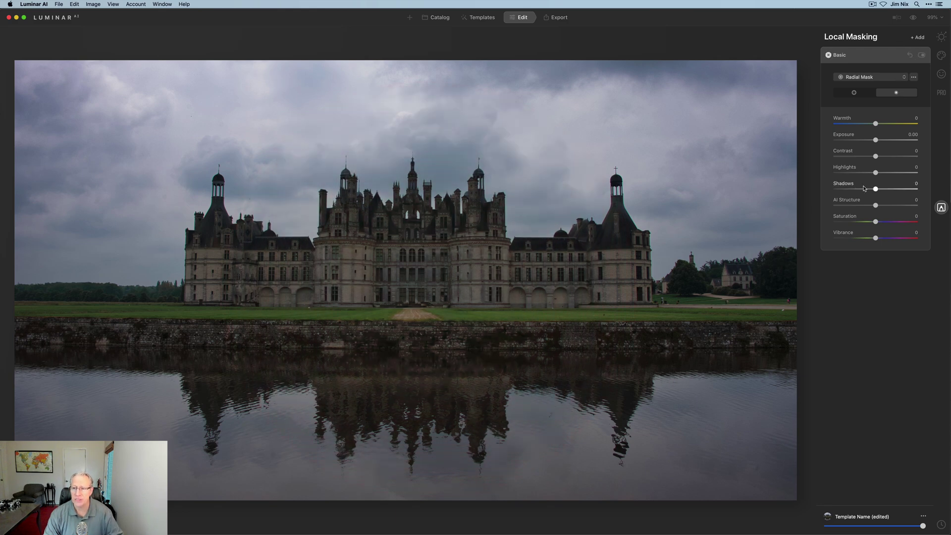
{"action": "left_click_drag", "start_coordinate": [875, 189], "coordinate": [896, 189]}
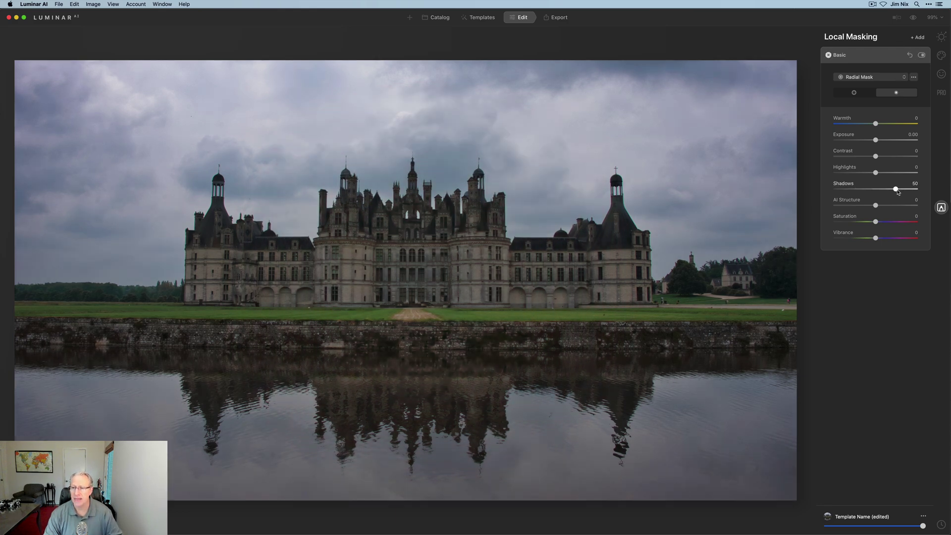
Step: Brush the Shadows +50 paint mask over the right stone wall and tower reflection, toggling to compare
{"action": "left_click", "coordinate": [865, 77]}
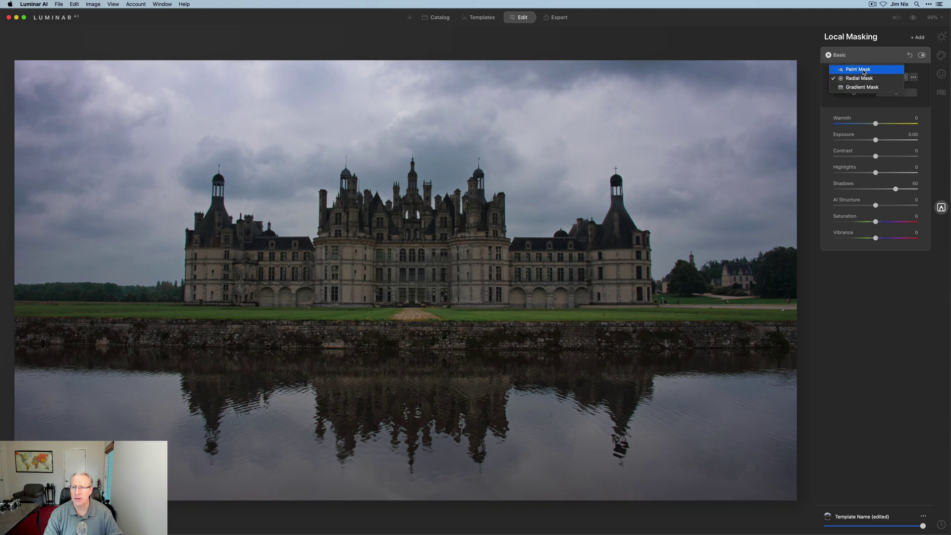
{"action": "left_click", "coordinate": [864, 71]}
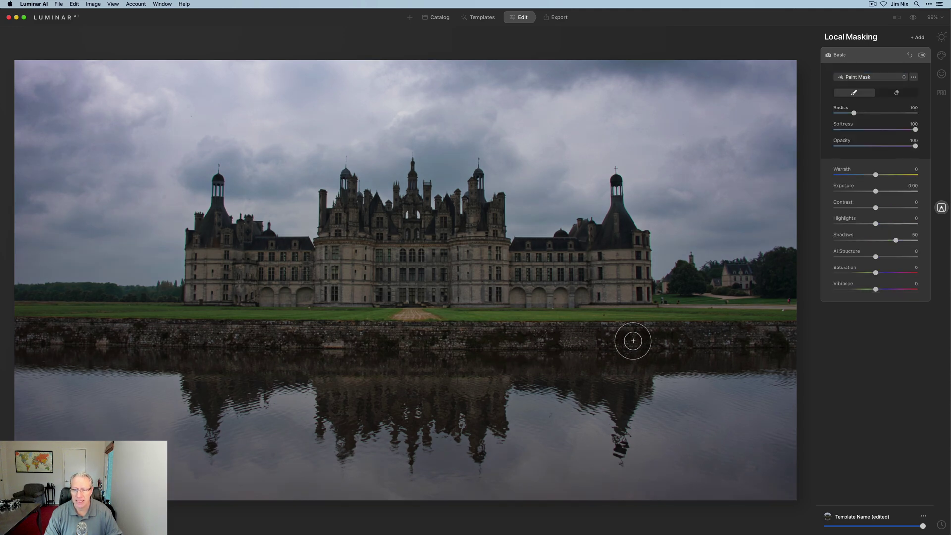
{"action": "mouse_move", "coordinate": [633, 341]}
{"action": "left_mouse_down"}
{"action": "mouse_move", "coordinate": [607, 342]}
{"action": "mouse_move", "coordinate": [785, 335]}
{"action": "left_mouse_up"}
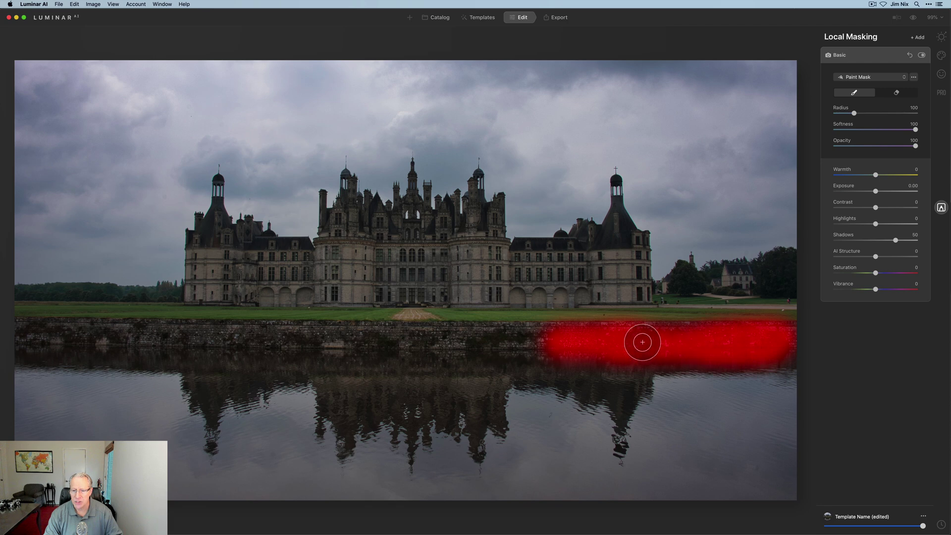
{"action": "mouse_move", "coordinate": [642, 342]}
{"action": "left_mouse_down"}
{"action": "mouse_move", "coordinate": [619, 384]}
{"action": "mouse_move", "coordinate": [553, 369]}
{"action": "mouse_move", "coordinate": [556, 349]}
{"action": "mouse_move", "coordinate": [450, 343]}
{"action": "mouse_move", "coordinate": [490, 365]}
{"action": "mouse_move", "coordinate": [465, 392]}
{"action": "mouse_move", "coordinate": [476, 405]}
{"action": "mouse_move", "coordinate": [440, 392]}
{"action": "mouse_move", "coordinate": [352, 412]}
{"action": "mouse_move", "coordinate": [345, 407]}
{"action": "mouse_move", "coordinate": [435, 385]}
{"action": "mouse_move", "coordinate": [382, 371]}
{"action": "mouse_move", "coordinate": [459, 353]}
{"action": "mouse_move", "coordinate": [439, 343]}
{"action": "mouse_move", "coordinate": [491, 344]}
{"action": "mouse_move", "coordinate": [98, 340]}
{"action": "mouse_move", "coordinate": [367, 343]}
{"action": "mouse_move", "coordinate": [222, 381]}
{"action": "mouse_move", "coordinate": [358, 337]}
{"action": "mouse_move", "coordinate": [569, 353]}
{"action": "mouse_move", "coordinate": [592, 343]}
{"action": "mouse_move", "coordinate": [582, 342]}
{"action": "mouse_move", "coordinate": [647, 337]}
{"action": "mouse_move", "coordinate": [793, 343]}
{"action": "left_mouse_up"}
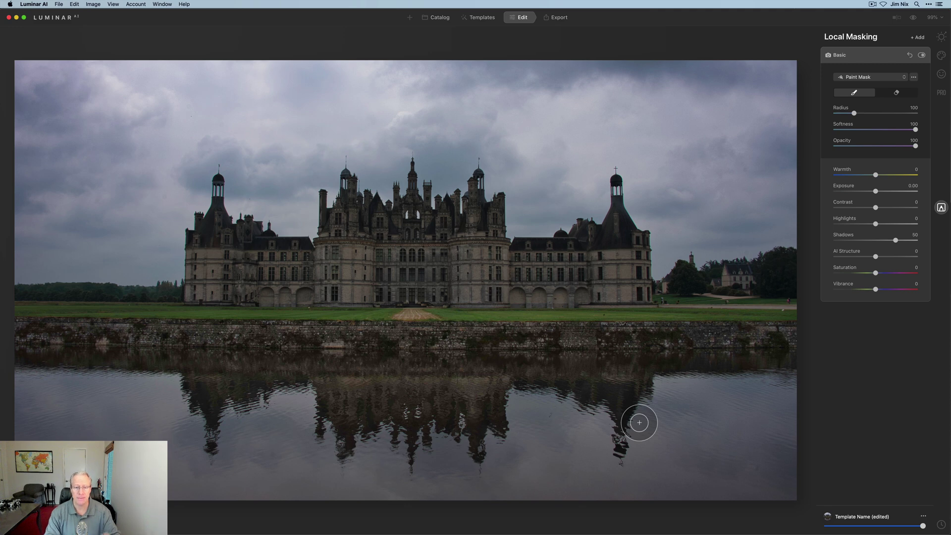
{"action": "left_click", "coordinate": [921, 55]}
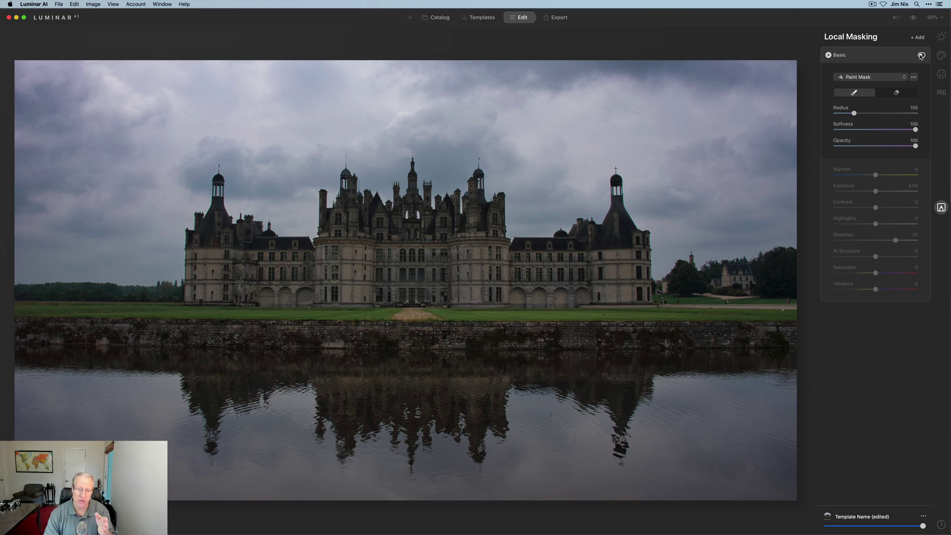
{"action": "left_click", "coordinate": [921, 55]}
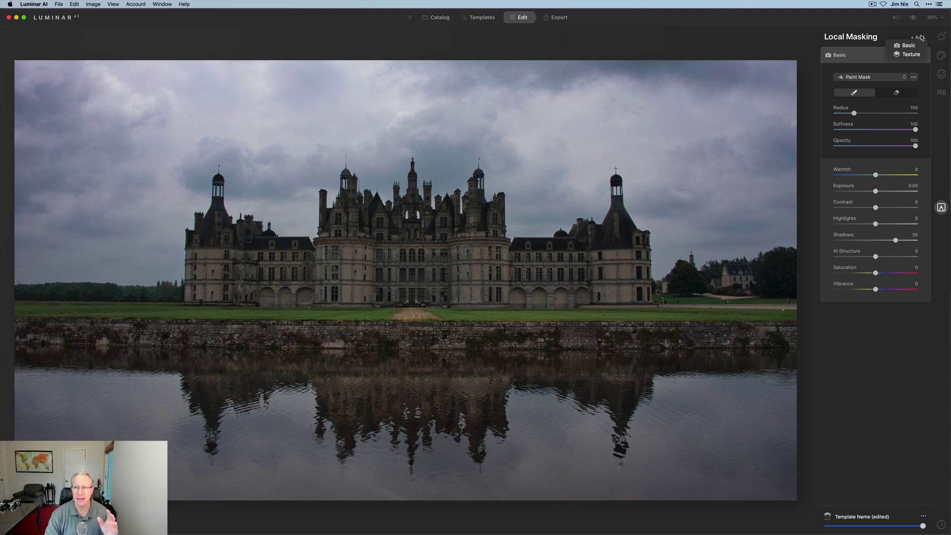
Step: Add a Basic mask with AI Structure 28, painted on the moat wall and lower right wing
{"action": "left_click", "coordinate": [910, 52]}
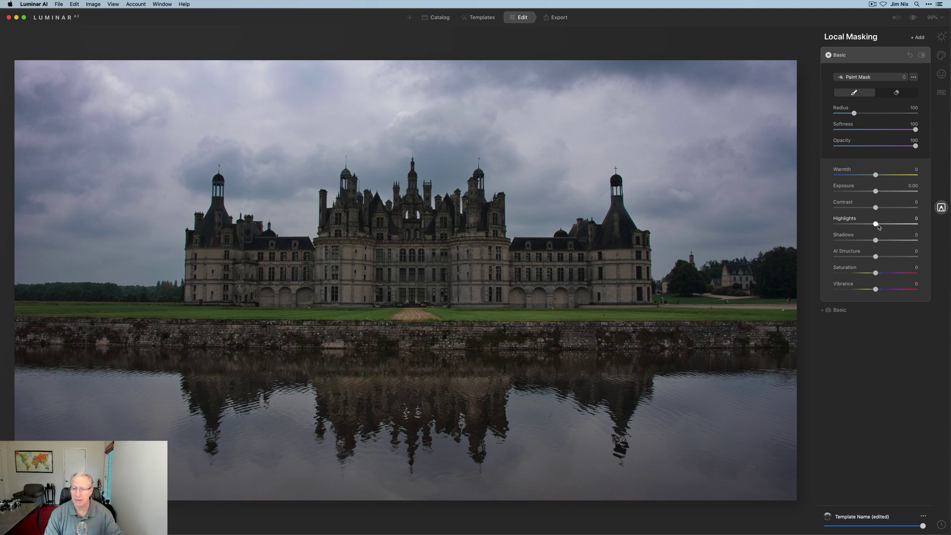
{"action": "left_click_drag", "start_coordinate": [875, 258], "coordinate": [888, 260]}
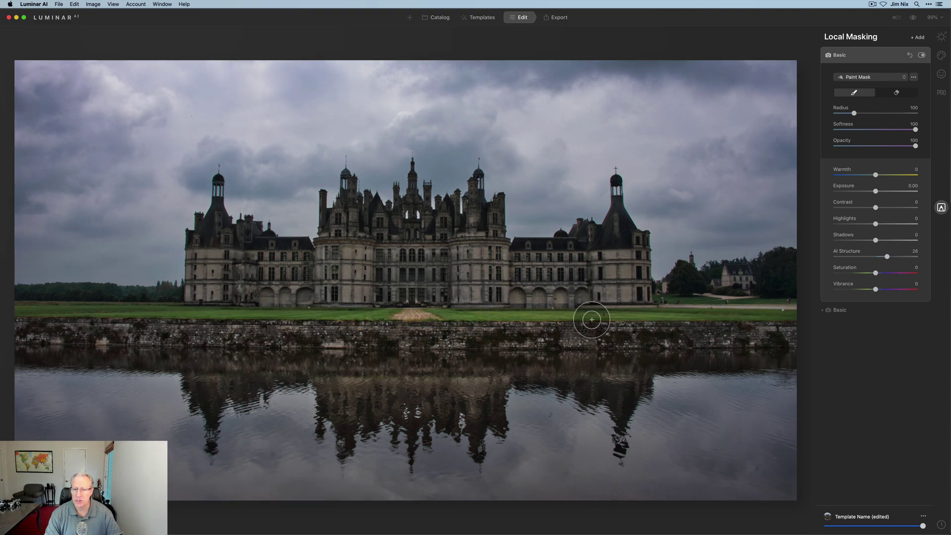
{"action": "mouse_move", "coordinate": [637, 340]}
{"action": "left_mouse_down"}
{"action": "mouse_move", "coordinate": [790, 336]}
{"action": "mouse_move", "coordinate": [583, 345]}
{"action": "mouse_move", "coordinate": [340, 333]}
{"action": "mouse_move", "coordinate": [227, 345]}
{"action": "mouse_move", "coordinate": [16, 333]}
{"action": "mouse_move", "coordinate": [448, 351]}
{"action": "left_mouse_up"}
{"action": "mouse_move", "coordinate": [474, 293]}
{"action": "left_mouse_down"}
{"action": "mouse_move", "coordinate": [628, 285]}
{"action": "mouse_move", "coordinate": [632, 268]}
{"action": "mouse_move", "coordinate": [621, 232]}
{"action": "mouse_move", "coordinate": [590, 271]}
{"action": "mouse_move", "coordinate": [475, 253]}
{"action": "mouse_move", "coordinate": [471, 221]}
{"action": "mouse_move", "coordinate": [444, 222]}
{"action": "mouse_move", "coordinate": [423, 230]}
{"action": "mouse_move", "coordinate": [455, 267]}
{"action": "mouse_move", "coordinate": [381, 293]}
{"action": "mouse_move", "coordinate": [484, 285]}
{"action": "mouse_move", "coordinate": [367, 240]}
{"action": "mouse_move", "coordinate": [378, 226]}
{"action": "mouse_move", "coordinate": [349, 219]}
{"action": "mouse_move", "coordinate": [349, 257]}
{"action": "mouse_move", "coordinate": [376, 267]}
{"action": "mouse_move", "coordinate": [349, 281]}
{"action": "mouse_move", "coordinate": [361, 285]}
{"action": "mouse_move", "coordinate": [216, 243]}
{"action": "mouse_move", "coordinate": [208, 282]}
{"action": "mouse_move", "coordinate": [328, 299]}
{"action": "mouse_move", "coordinate": [397, 294]}
{"action": "mouse_move", "coordinate": [271, 283]}
{"action": "mouse_move", "coordinate": [329, 256]}
{"action": "mouse_move", "coordinate": [243, 293]}
{"action": "mouse_move", "coordinate": [208, 293]}
{"action": "mouse_move", "coordinate": [220, 273]}
{"action": "mouse_move", "coordinate": [297, 265]}
{"action": "mouse_move", "coordinate": [363, 281]}
{"action": "mouse_move", "coordinate": [406, 220]}
{"action": "mouse_move", "coordinate": [459, 256]}
{"action": "mouse_move", "coordinate": [483, 229]}
{"action": "mouse_move", "coordinate": [543, 284]}
{"action": "mouse_move", "coordinate": [616, 239]}
{"action": "mouse_move", "coordinate": [593, 271]}
{"action": "mouse_move", "coordinate": [637, 291]}
{"action": "mouse_move", "coordinate": [627, 257]}
{"action": "mouse_move", "coordinate": [512, 260]}
{"action": "left_mouse_up"}
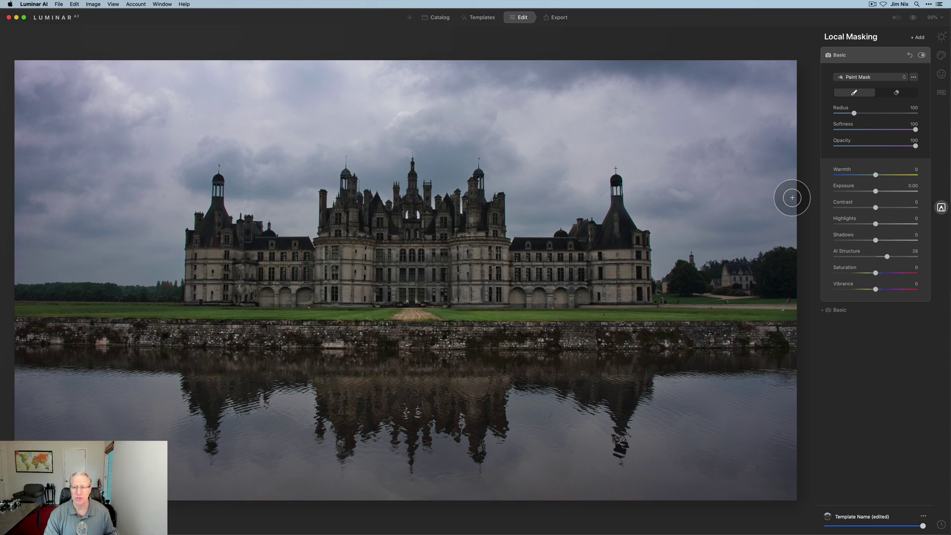
Step: Compare the structure effect on and off, then try more exposure and reset it to 0.00
{"action": "left_click", "coordinate": [921, 55]}
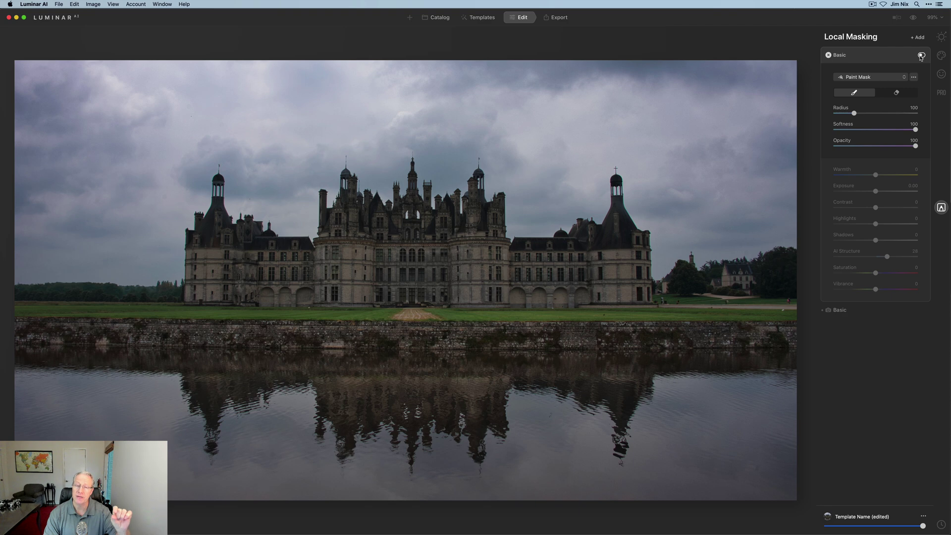
{"action": "left_click", "coordinate": [921, 56]}
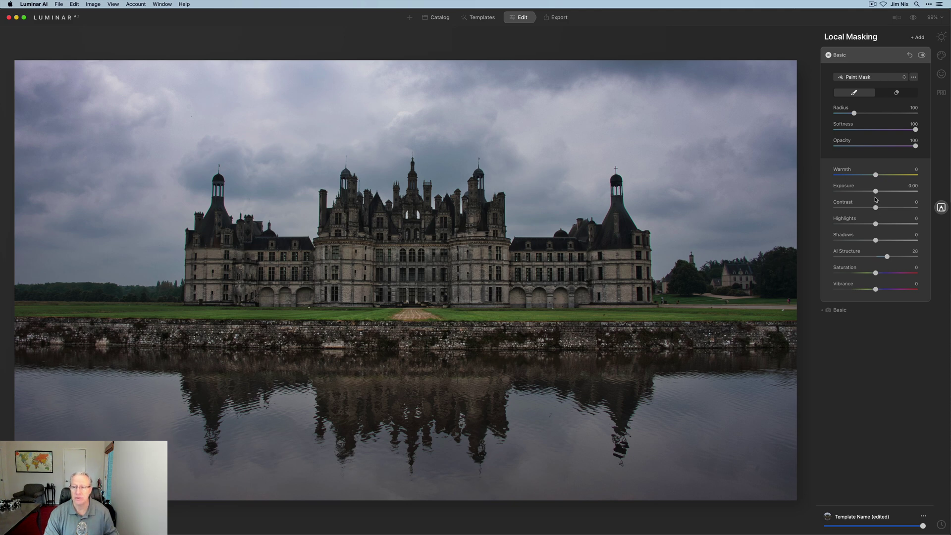
{"action": "left_click_drag", "start_coordinate": [875, 191], "coordinate": [900, 192]}
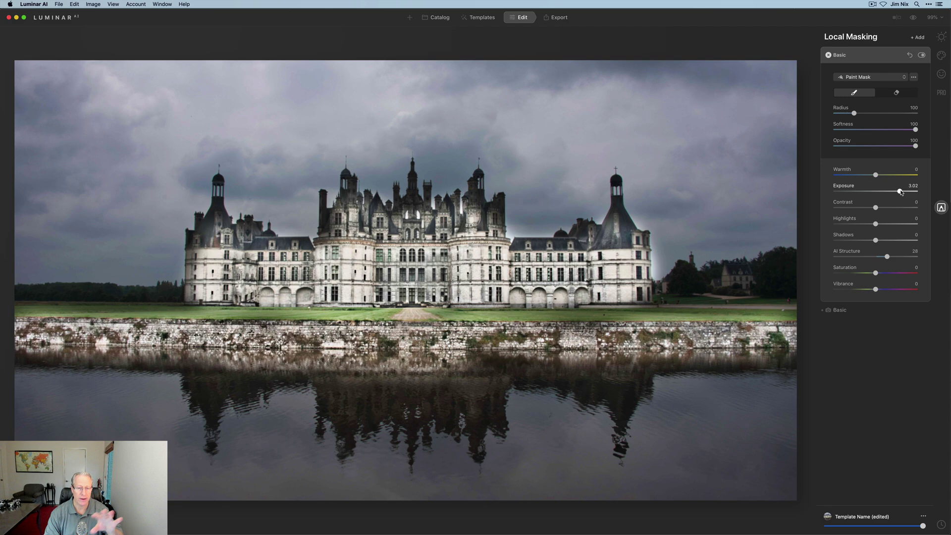
{"action": "double_click", "coordinate": [847, 187]}
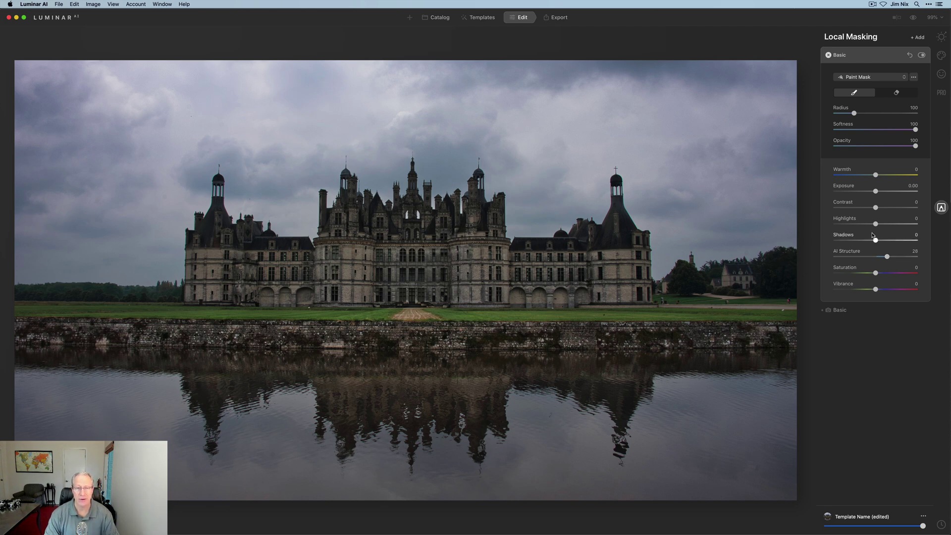
{"action": "left_click", "coordinate": [852, 55]}
Step: Add a third Basic mask with Warmth -69, erasing the cooling from the right-hand trees
{"action": "left_click", "coordinate": [918, 38]}
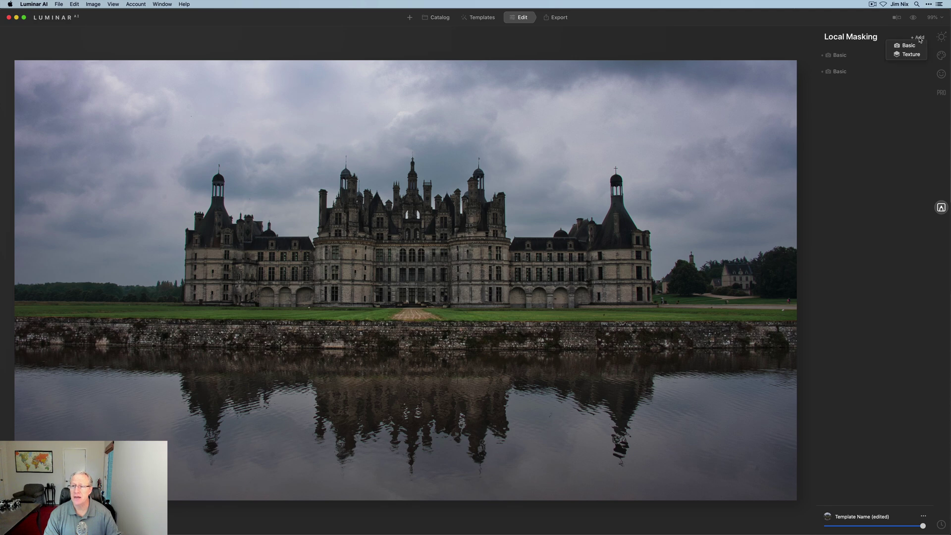
{"action": "left_click", "coordinate": [908, 46]}
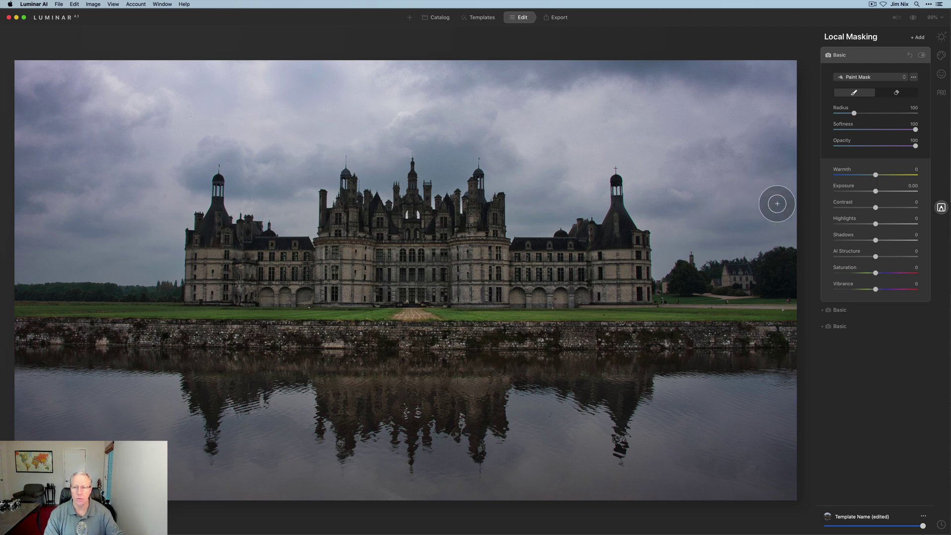
{"action": "left_click_drag", "start_coordinate": [878, 177], "coordinate": [848, 176]}
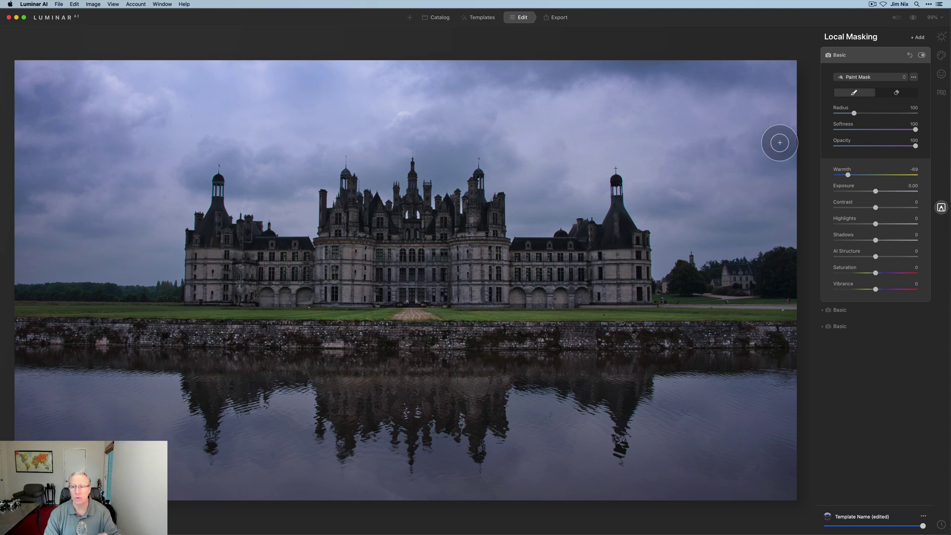
{"action": "left_click", "coordinate": [896, 94]}
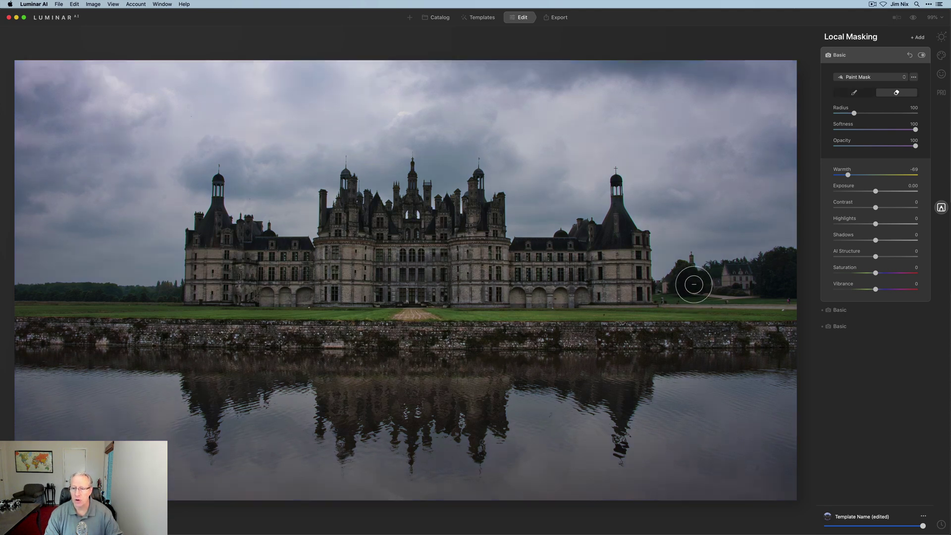
{"action": "mouse_move", "coordinate": [690, 282]}
{"action": "left_mouse_down"}
{"action": "mouse_move", "coordinate": [797, 267]}
{"action": "mouse_move", "coordinate": [746, 312]}
{"action": "mouse_move", "coordinate": [799, 320]}
{"action": "mouse_move", "coordinate": [738, 343]}
{"action": "mouse_move", "coordinate": [637, 328]}
{"action": "mouse_move", "coordinate": [694, 326]}
{"action": "mouse_move", "coordinate": [622, 310]}
{"action": "mouse_move", "coordinate": [649, 293]}
{"action": "mouse_move", "coordinate": [624, 283]}
{"action": "mouse_move", "coordinate": [631, 251]}
{"action": "mouse_move", "coordinate": [603, 263]}
{"action": "mouse_move", "coordinate": [630, 328]}
{"action": "mouse_move", "coordinate": [550, 341]}
{"action": "mouse_move", "coordinate": [658, 334]}
{"action": "mouse_move", "coordinate": [510, 328]}
{"action": "mouse_move", "coordinate": [589, 300]}
{"action": "mouse_move", "coordinate": [571, 274]}
{"action": "mouse_move", "coordinate": [617, 249]}
{"action": "mouse_move", "coordinate": [619, 230]}
{"action": "mouse_move", "coordinate": [511, 263]}
{"action": "mouse_move", "coordinate": [533, 268]}
{"action": "mouse_move", "coordinate": [485, 303]}
{"action": "mouse_move", "coordinate": [542, 328]}
{"action": "mouse_move", "coordinate": [466, 331]}
{"action": "mouse_move", "coordinate": [557, 337]}
{"action": "mouse_move", "coordinate": [471, 342]}
{"action": "mouse_move", "coordinate": [372, 323]}
{"action": "left_mouse_up"}
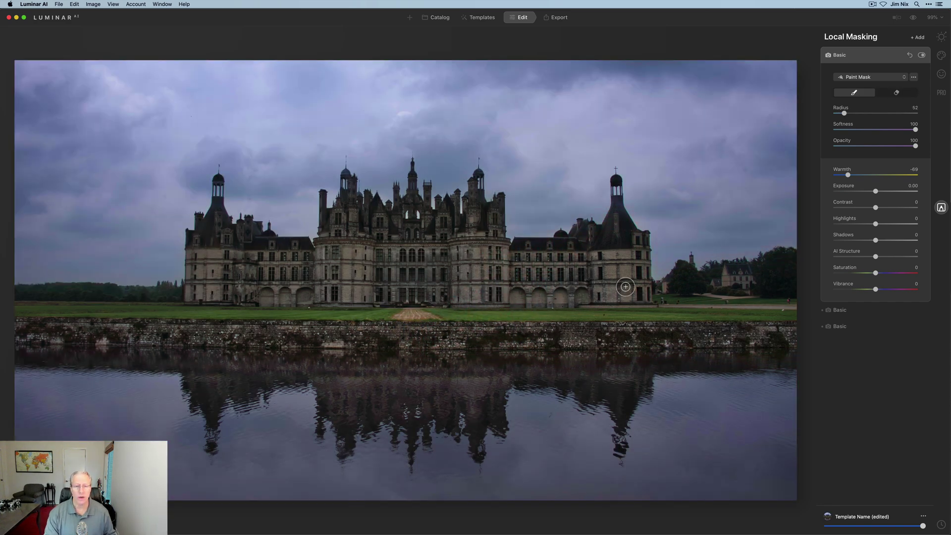
{"action": "key", "text": "slash"}
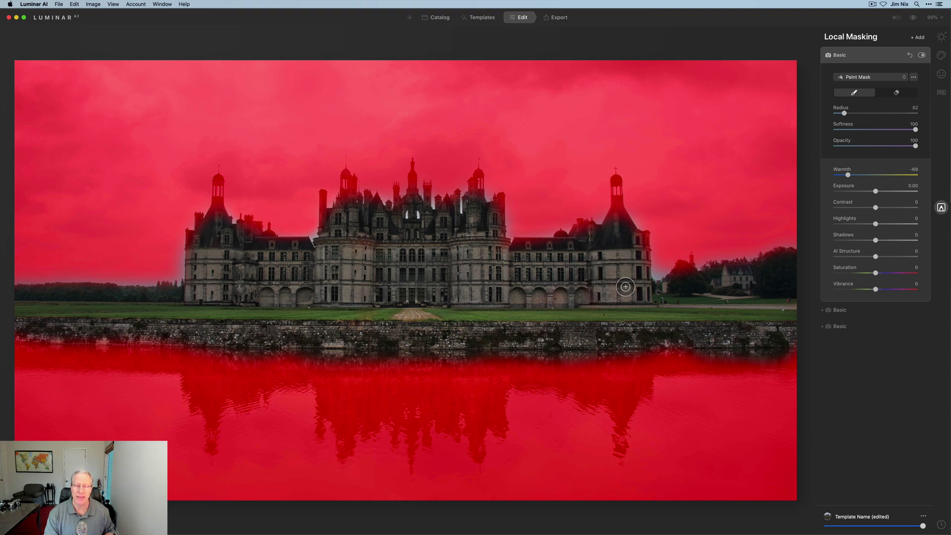
{"action": "left_click", "coordinate": [875, 57]}
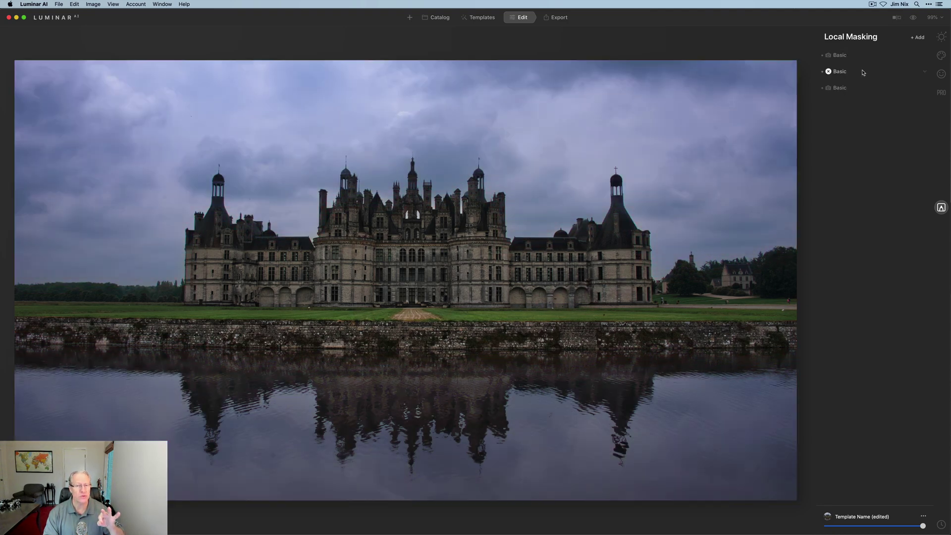
Step: Add a Texture mask using the Bisbee-2 image and lower its opacity from 50 to 16
{"action": "left_click", "coordinate": [917, 37]}
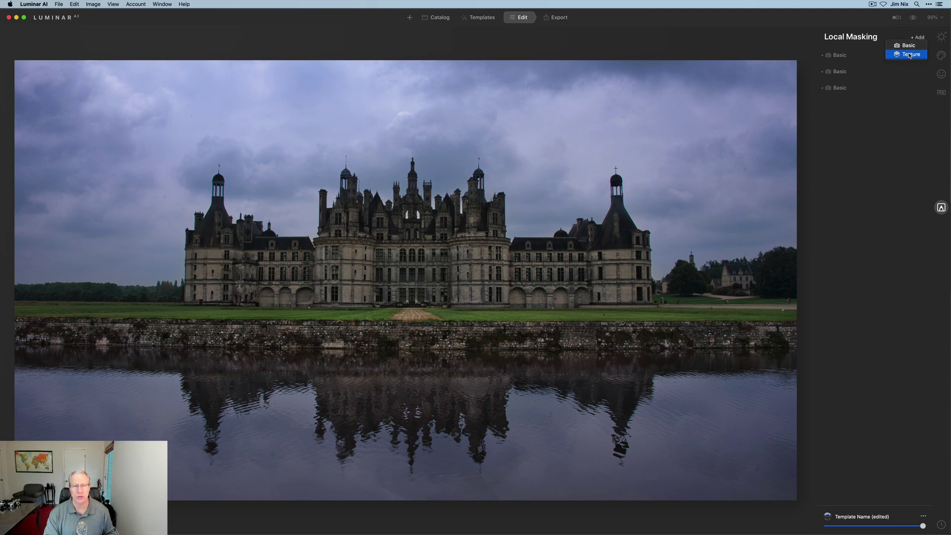
{"action": "left_click", "coordinate": [910, 54]}
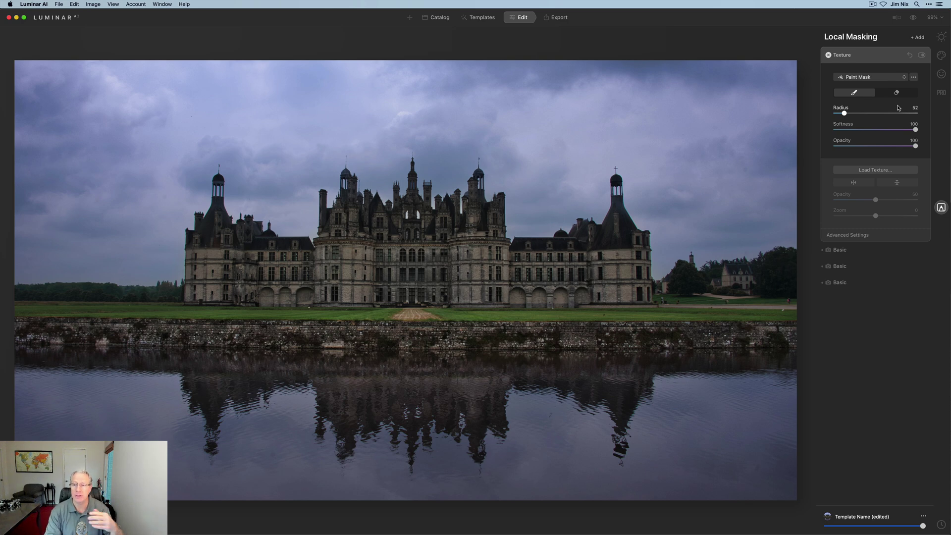
{"action": "left_click", "coordinate": [890, 173]}
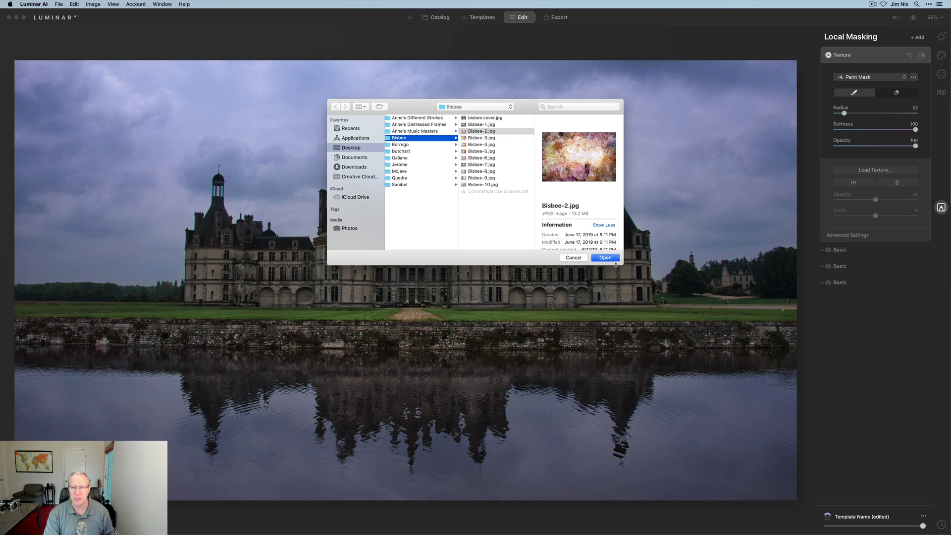
{"action": "left_click", "coordinate": [613, 259]}
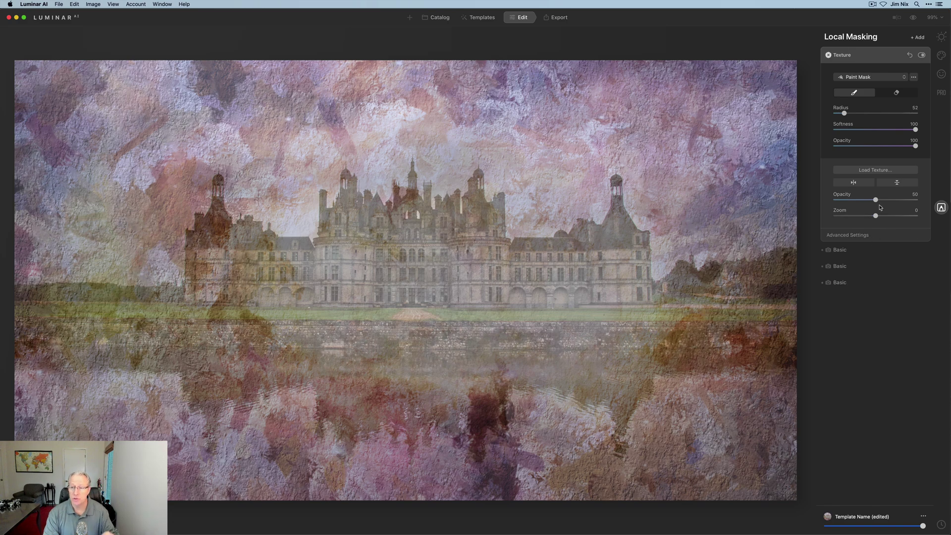
{"action": "left_click_drag", "start_coordinate": [876, 202], "coordinate": [849, 199]}
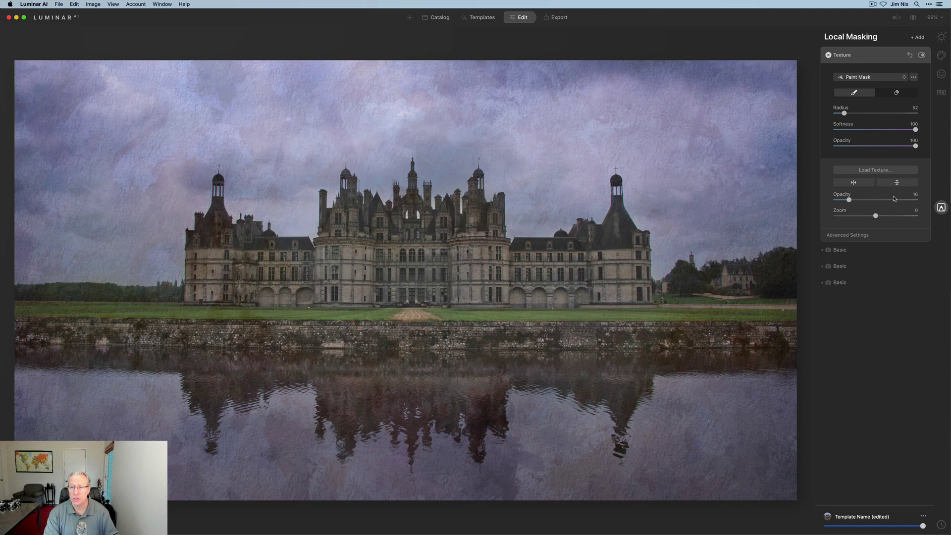
{"action": "left_click", "coordinate": [855, 236]}
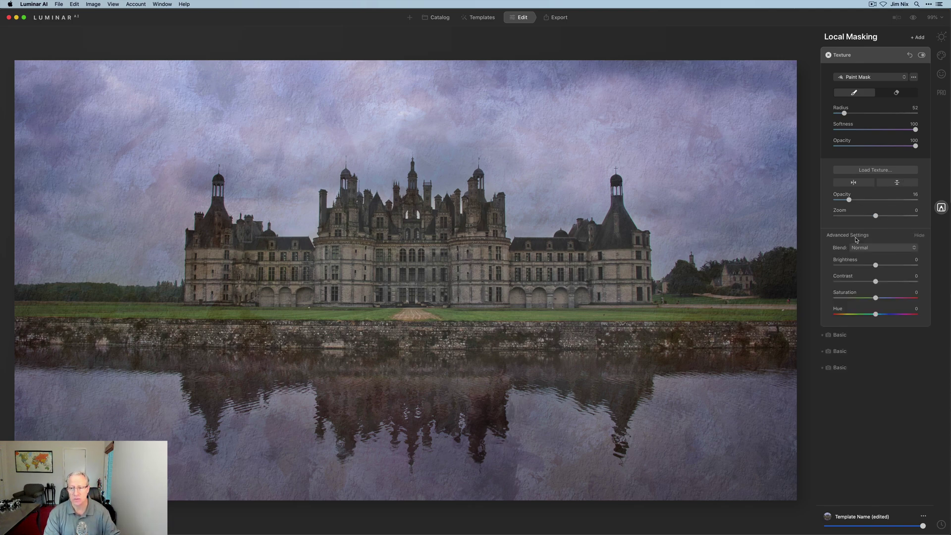
{"action": "left_click", "coordinate": [872, 248]}
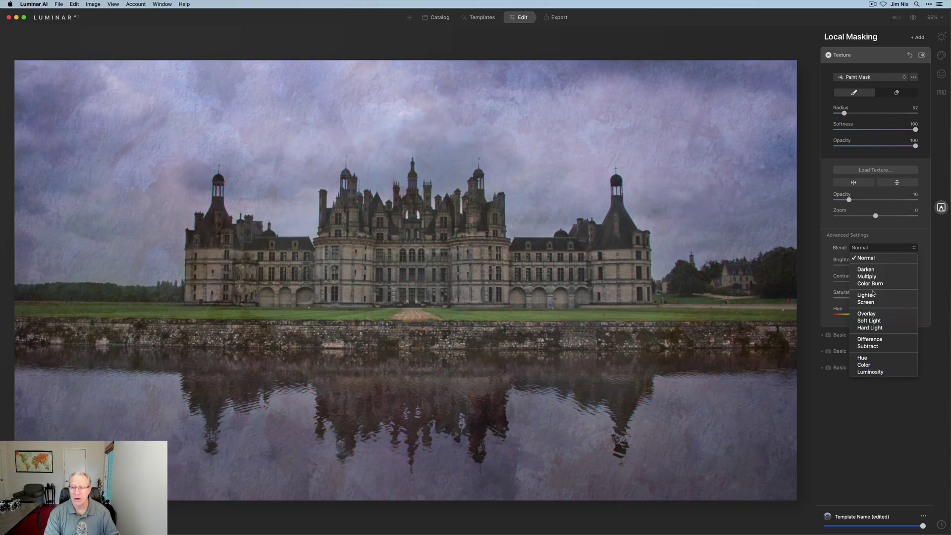
{"action": "left_click", "coordinate": [875, 256]}
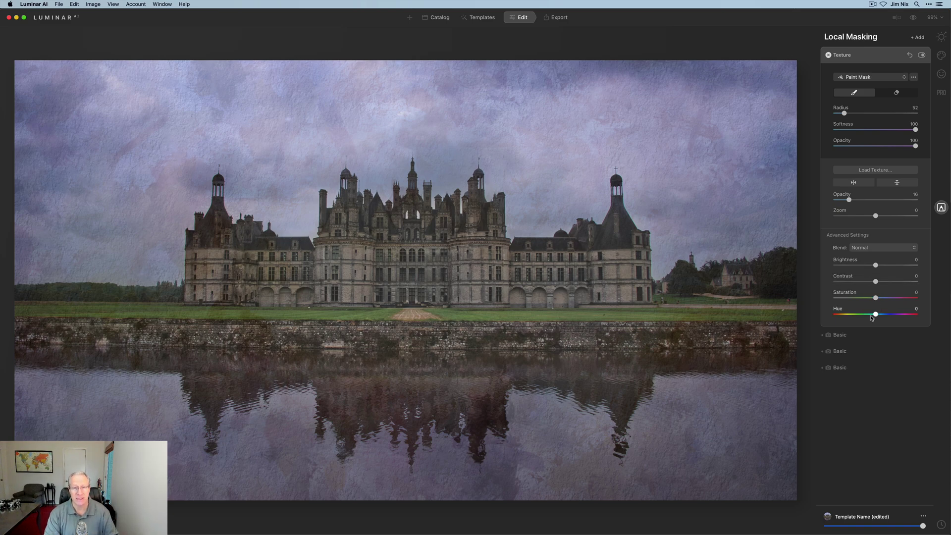
{"action": "left_click", "coordinate": [875, 237]}
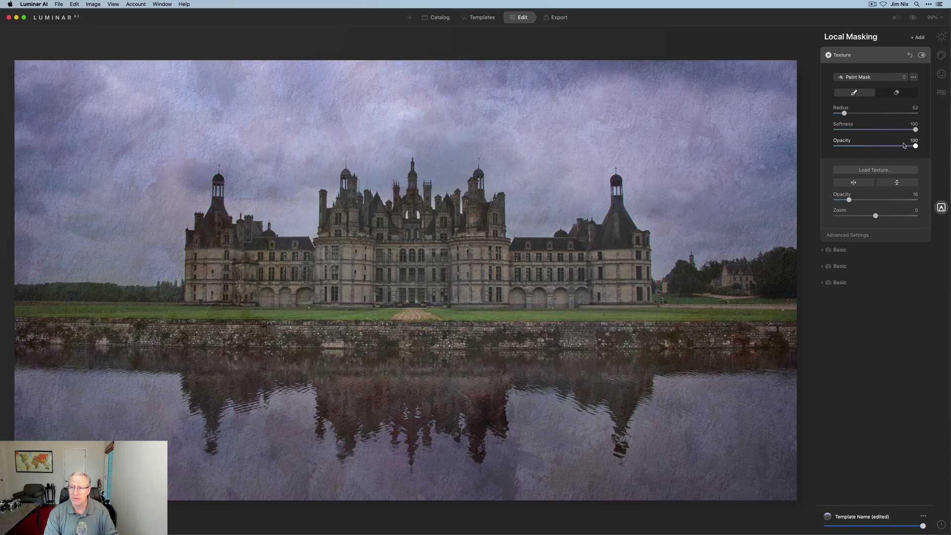
Step: Erase the texture at 40 brush opacity from the right trees, lawn, stone wall and reflection
{"action": "left_click_drag", "start_coordinate": [917, 148], "coordinate": [867, 147]}
{"action": "left_click", "coordinate": [896, 93]}
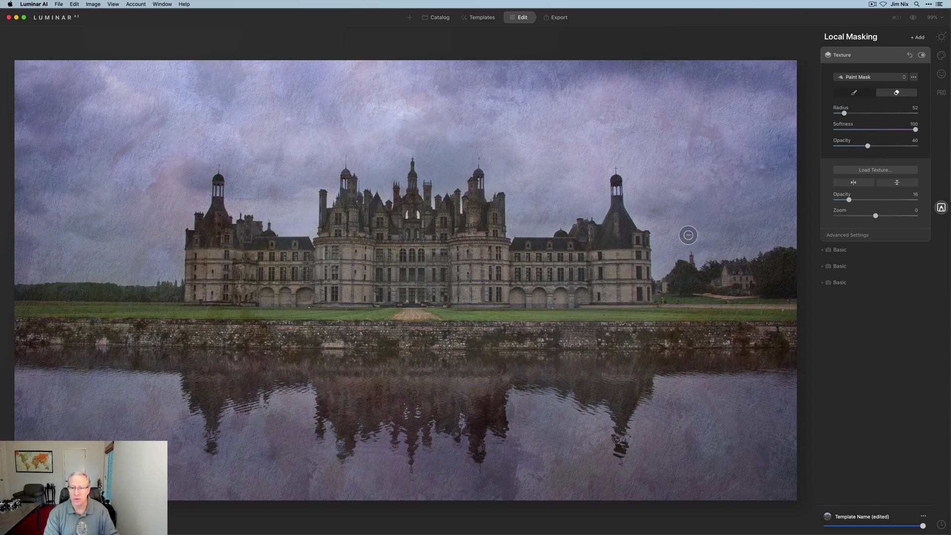
{"action": "key", "text": "bracketright"}
{"action": "key", "text": "bracketright"}
{"action": "key", "text": "bracketright"}
{"action": "key", "text": "bracketright"}
{"action": "key", "text": "bracketright"}
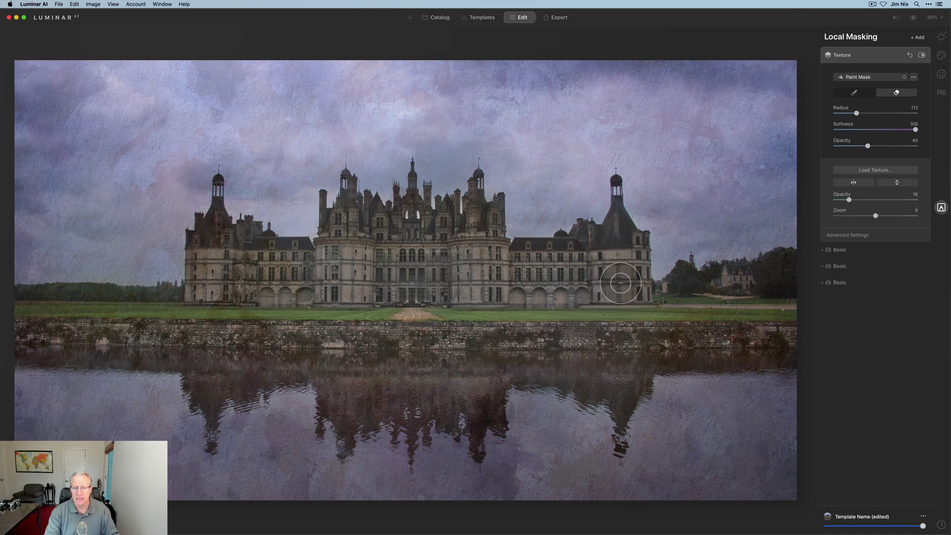
{"action": "key", "text": "bracketright"}
{"action": "key", "text": "slash"}
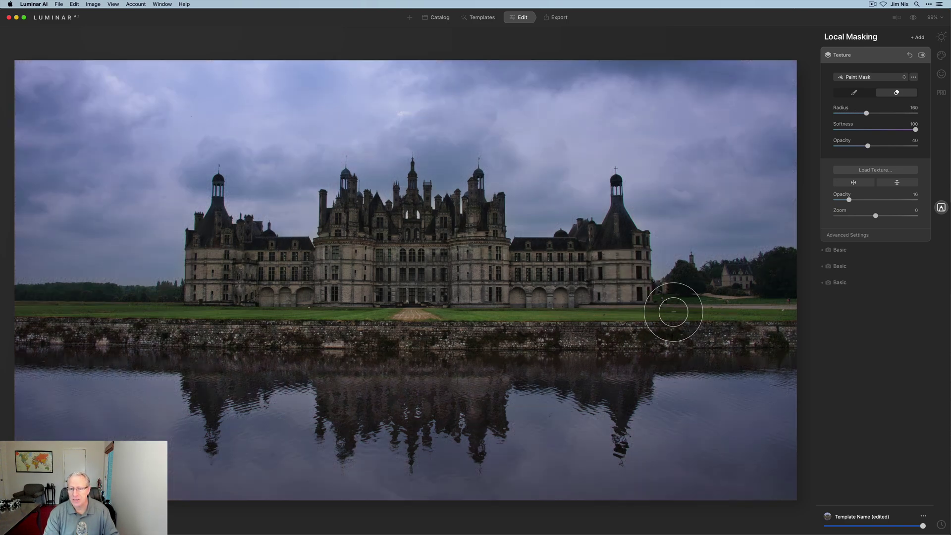
{"action": "mouse_move", "coordinate": [709, 296]}
{"action": "left_mouse_down"}
{"action": "mouse_move", "coordinate": [755, 283]}
{"action": "mouse_move", "coordinate": [698, 319]}
{"action": "mouse_move", "coordinate": [723, 318]}
{"action": "mouse_move", "coordinate": [743, 337]}
{"action": "left_mouse_up"}
{"action": "mouse_move", "coordinate": [588, 330]}
{"action": "left_mouse_down"}
{"action": "mouse_move", "coordinate": [667, 336]}
{"action": "mouse_move", "coordinate": [616, 342]}
{"action": "mouse_move", "coordinate": [619, 354]}
{"action": "mouse_move", "coordinate": [593, 364]}
{"action": "mouse_move", "coordinate": [610, 368]}
{"action": "mouse_move", "coordinate": [488, 344]}
{"action": "mouse_move", "coordinate": [499, 357]}
{"action": "mouse_move", "coordinate": [415, 387]}
{"action": "mouse_move", "coordinate": [436, 388]}
{"action": "mouse_move", "coordinate": [386, 376]}
{"action": "mouse_move", "coordinate": [442, 331]}
{"action": "mouse_move", "coordinate": [579, 329]}
{"action": "mouse_move", "coordinate": [607, 294]}
{"action": "mouse_move", "coordinate": [635, 290]}
{"action": "mouse_move", "coordinate": [628, 253]}
{"action": "mouse_move", "coordinate": [519, 283]}
{"action": "mouse_move", "coordinate": [609, 259]}
{"action": "mouse_move", "coordinate": [615, 241]}
{"action": "mouse_move", "coordinate": [516, 288]}
{"action": "mouse_move", "coordinate": [537, 287]}
{"action": "mouse_move", "coordinate": [459, 268]}
{"action": "mouse_move", "coordinate": [494, 224]}
{"action": "mouse_move", "coordinate": [472, 252]}
{"action": "mouse_move", "coordinate": [422, 257]}
{"action": "mouse_move", "coordinate": [393, 241]}
{"action": "mouse_move", "coordinate": [408, 232]}
{"action": "mouse_move", "coordinate": [364, 237]}
{"action": "mouse_move", "coordinate": [454, 233]}
{"action": "mouse_move", "coordinate": [470, 253]}
{"action": "mouse_move", "coordinate": [418, 311]}
{"action": "mouse_move", "coordinate": [486, 321]}
{"action": "mouse_move", "coordinate": [375, 344]}
{"action": "mouse_move", "coordinate": [447, 374]}
{"action": "mouse_move", "coordinate": [446, 387]}
{"action": "mouse_move", "coordinate": [362, 402]}
{"action": "mouse_move", "coordinate": [298, 359]}
{"action": "mouse_move", "coordinate": [217, 374]}
{"action": "mouse_move", "coordinate": [181, 339]}
{"action": "mouse_move", "coordinate": [2, 340]}
{"action": "mouse_move", "coordinate": [79, 324]}
{"action": "mouse_move", "coordinate": [81, 313]}
{"action": "mouse_move", "coordinate": [3, 315]}
{"action": "mouse_move", "coordinate": [205, 305]}
{"action": "mouse_move", "coordinate": [211, 236]}
{"action": "mouse_move", "coordinate": [293, 280]}
{"action": "mouse_move", "coordinate": [313, 276]}
{"action": "mouse_move", "coordinate": [273, 275]}
{"action": "mouse_move", "coordinate": [357, 262]}
{"action": "mouse_move", "coordinate": [365, 218]}
{"action": "mouse_move", "coordinate": [490, 232]}
{"action": "mouse_move", "coordinate": [518, 284]}
{"action": "mouse_move", "coordinate": [622, 271]}
{"action": "mouse_move", "coordinate": [650, 305]}
{"action": "mouse_move", "coordinate": [803, 291]}
{"action": "left_mouse_up"}
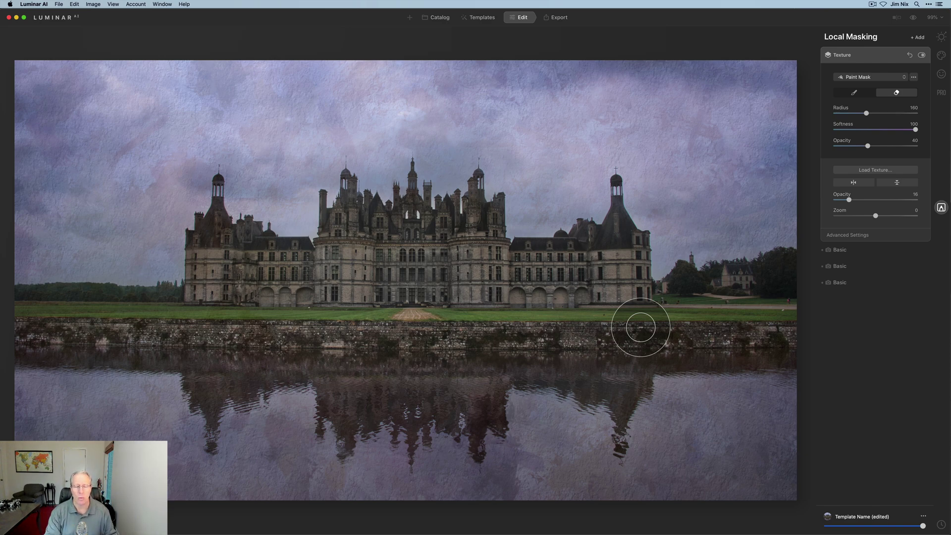
Step: Check the texture mask coverage and toggle the texture off and on to compare
{"action": "left_click", "coordinate": [641, 327]}
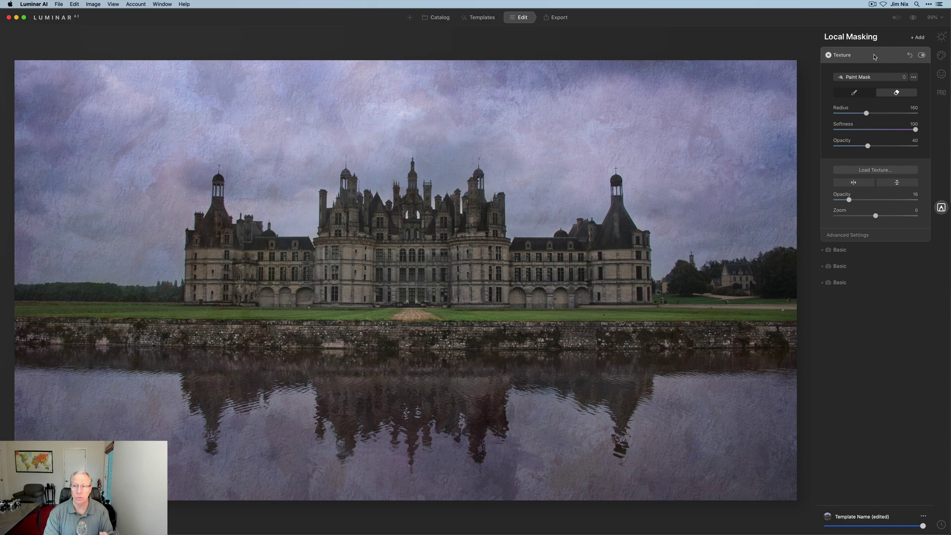
{"action": "left_click", "coordinate": [921, 55]}
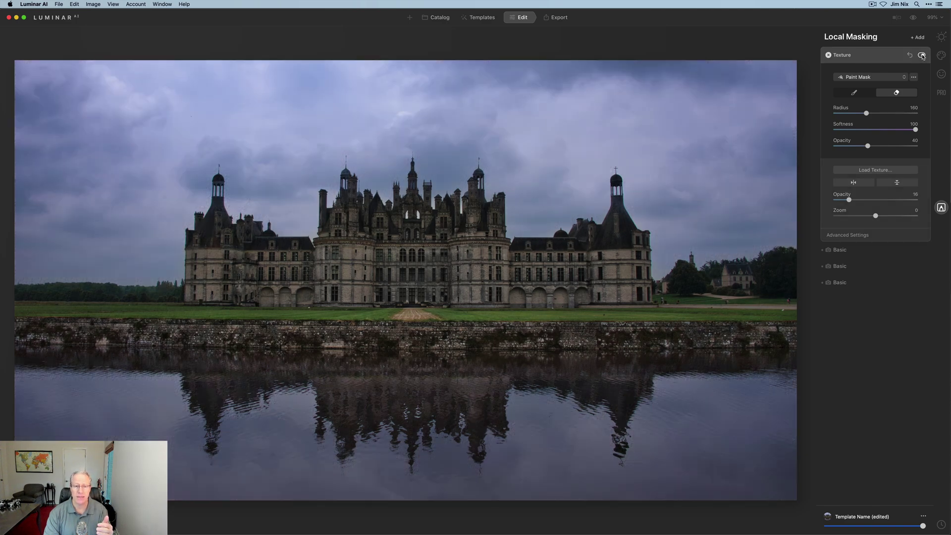
{"action": "left_click", "coordinate": [922, 55]}
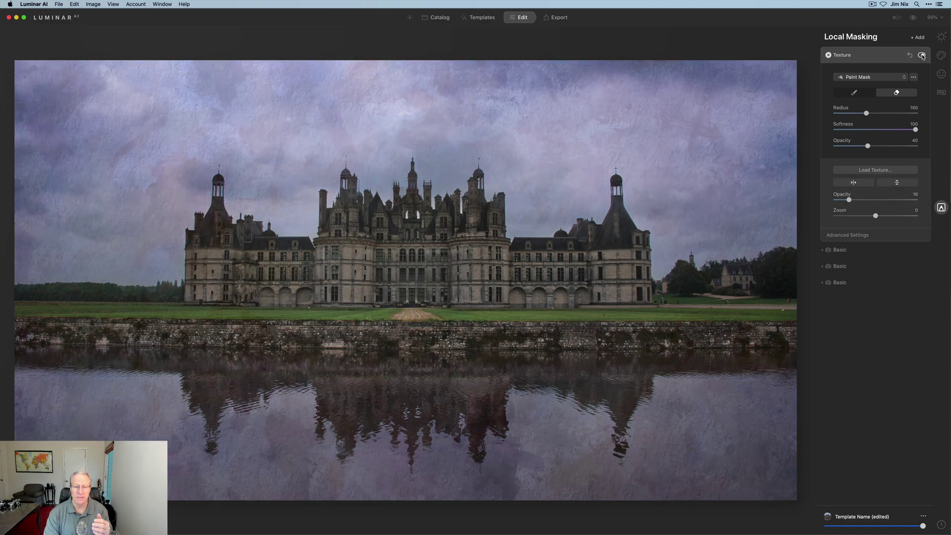
{"action": "left_click", "coordinate": [886, 60]}
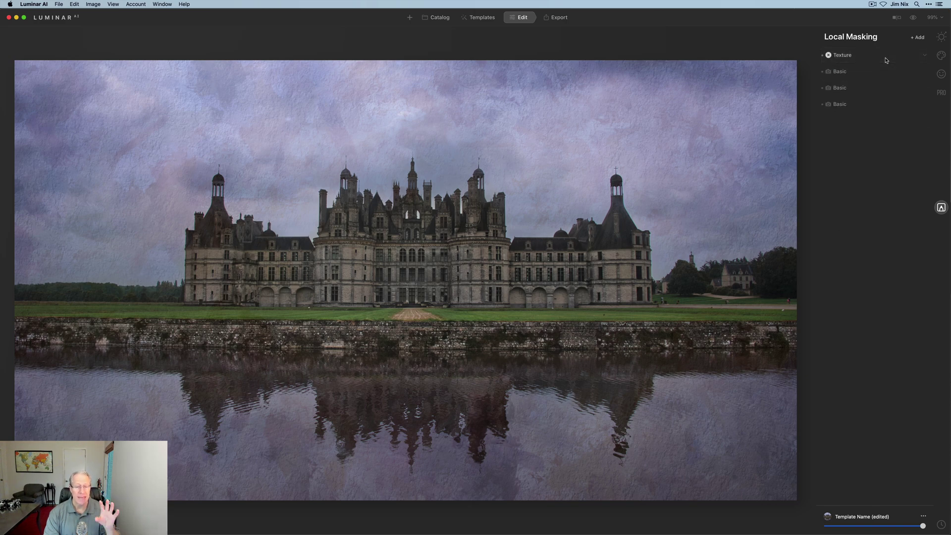
Step: Add a new Basic mask at the top of the stack, check global Light, then expand the mask
{"action": "left_click", "coordinate": [918, 38]}
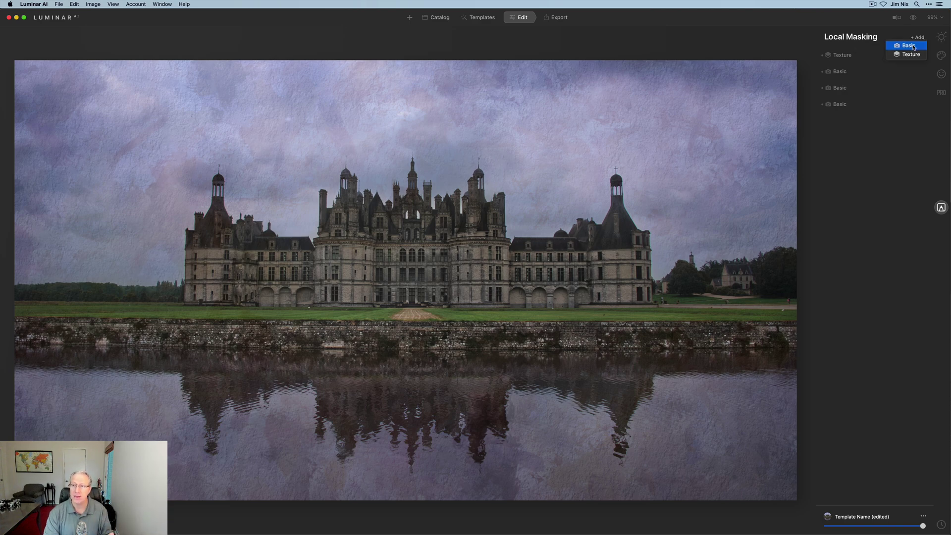
{"action": "left_click", "coordinate": [914, 45]}
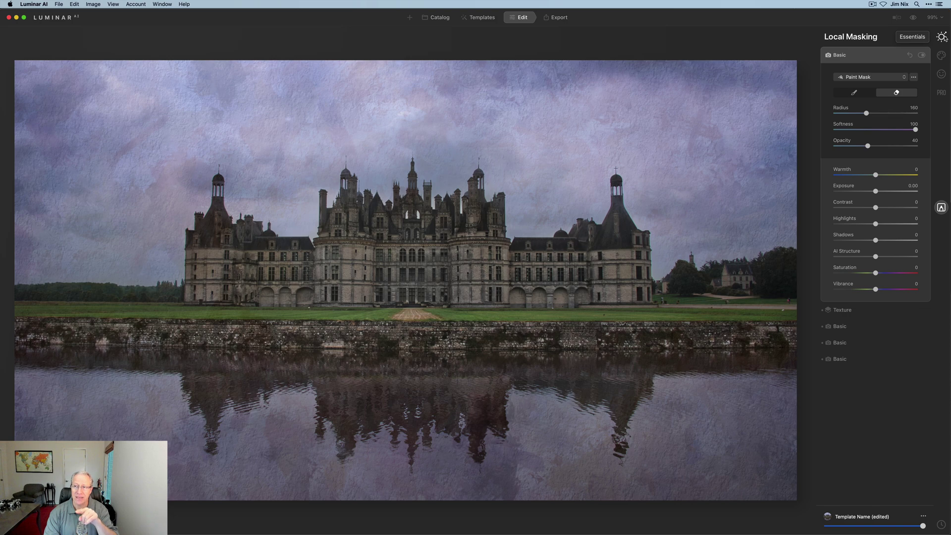
{"action": "left_click", "coordinate": [943, 38]}
{"action": "left_click", "coordinate": [853, 90]}
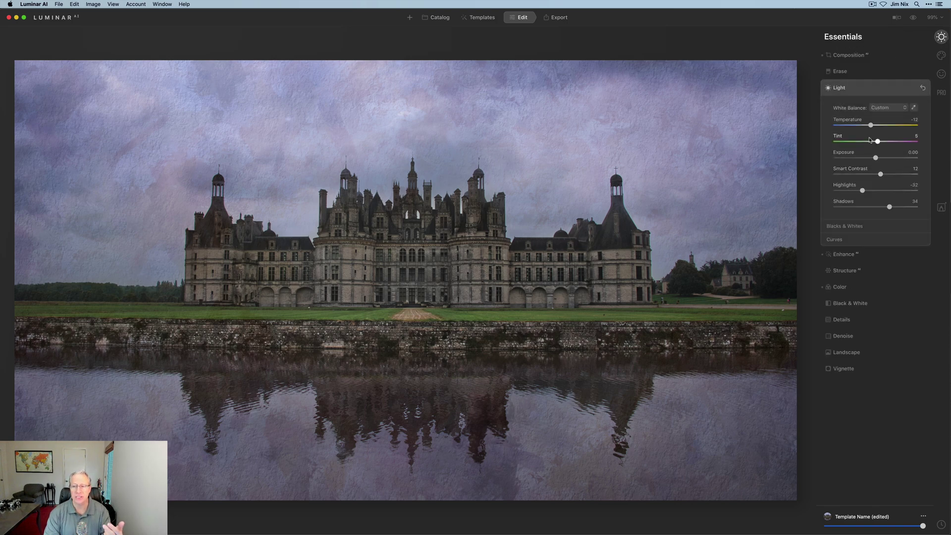
{"action": "left_click", "coordinate": [943, 208]}
{"action": "left_click", "coordinate": [859, 55]}
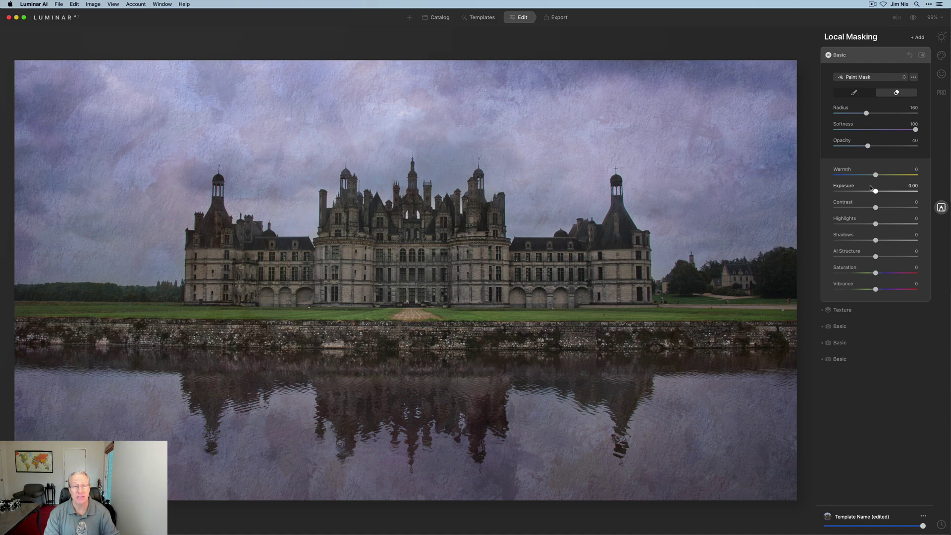
Step: Set Warmth -7, Contrast 28, Shadows 17, AI Structure 19, Vibrance 22, then hide the mask to compare
{"action": "left_click_drag", "start_coordinate": [876, 175], "coordinate": [888, 208]}
{"action": "left_click_drag", "start_coordinate": [876, 241], "coordinate": [883, 257]}
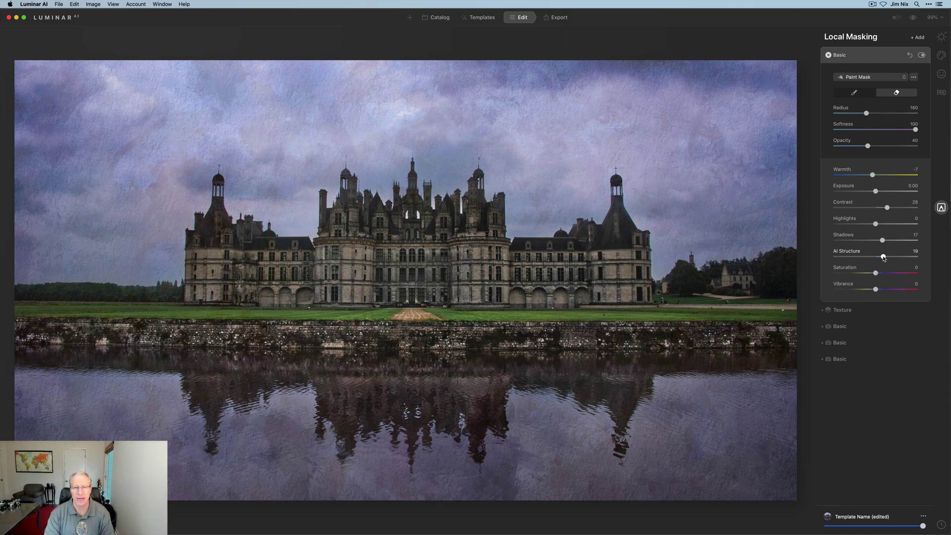
{"action": "left_click_drag", "start_coordinate": [876, 289], "coordinate": [884, 290]}
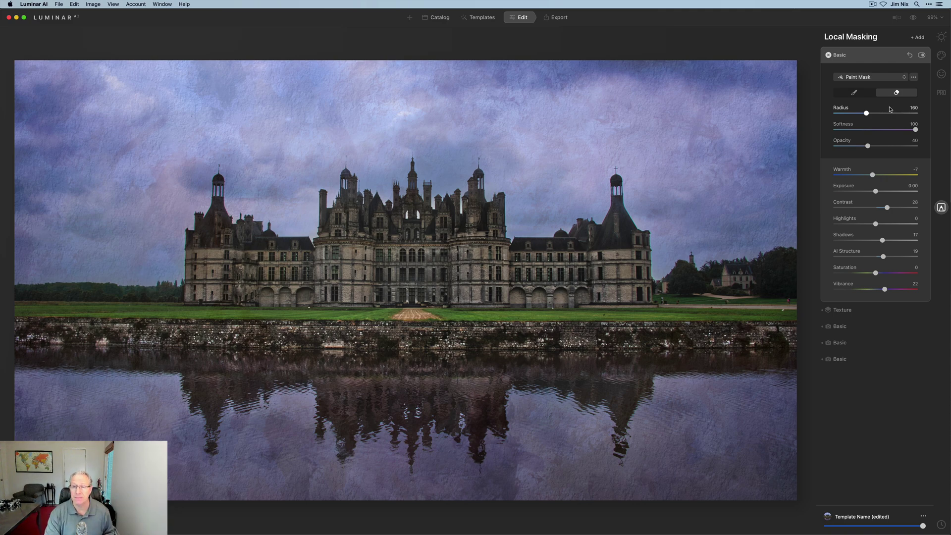
{"action": "left_click", "coordinate": [921, 55]}
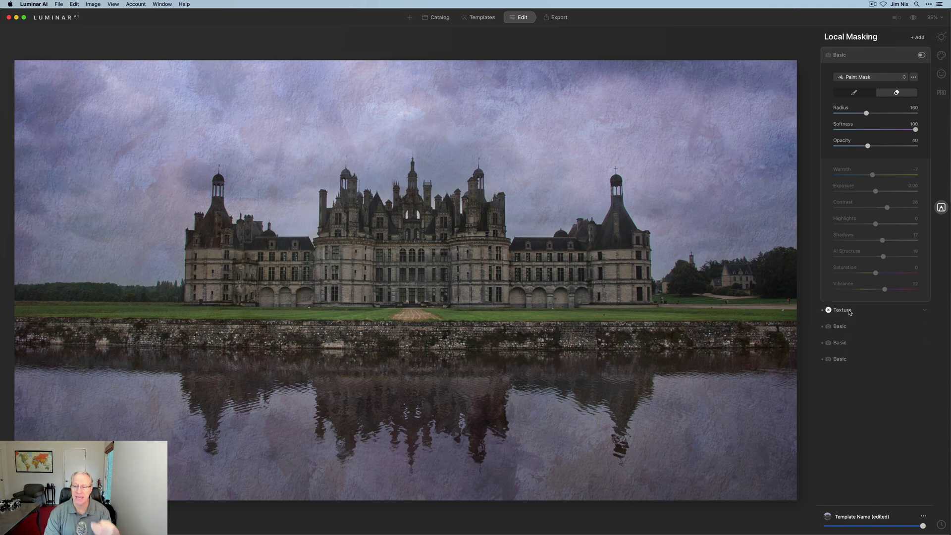
Step: Re-enable the top Basic mask so its cooling, contrast and vibrance apply again
{"action": "left_click", "coordinate": [922, 55]}
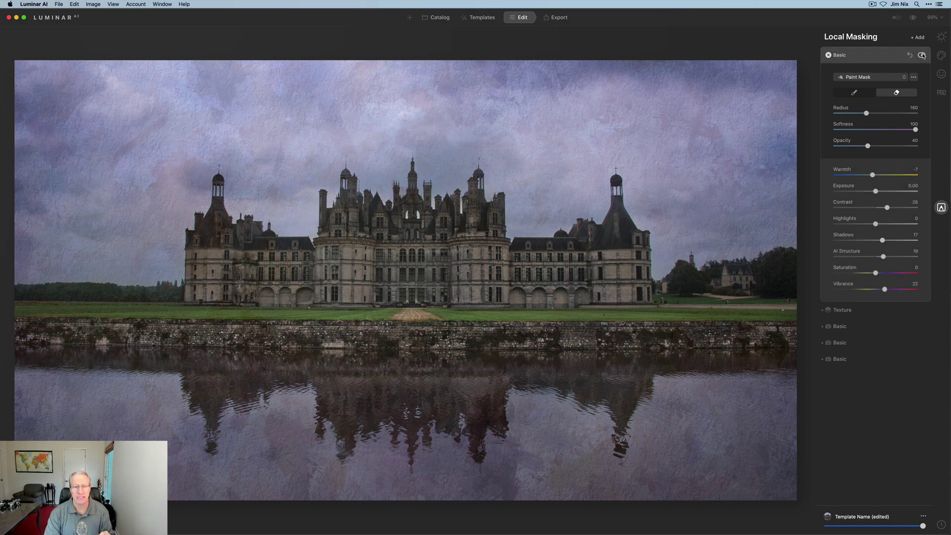